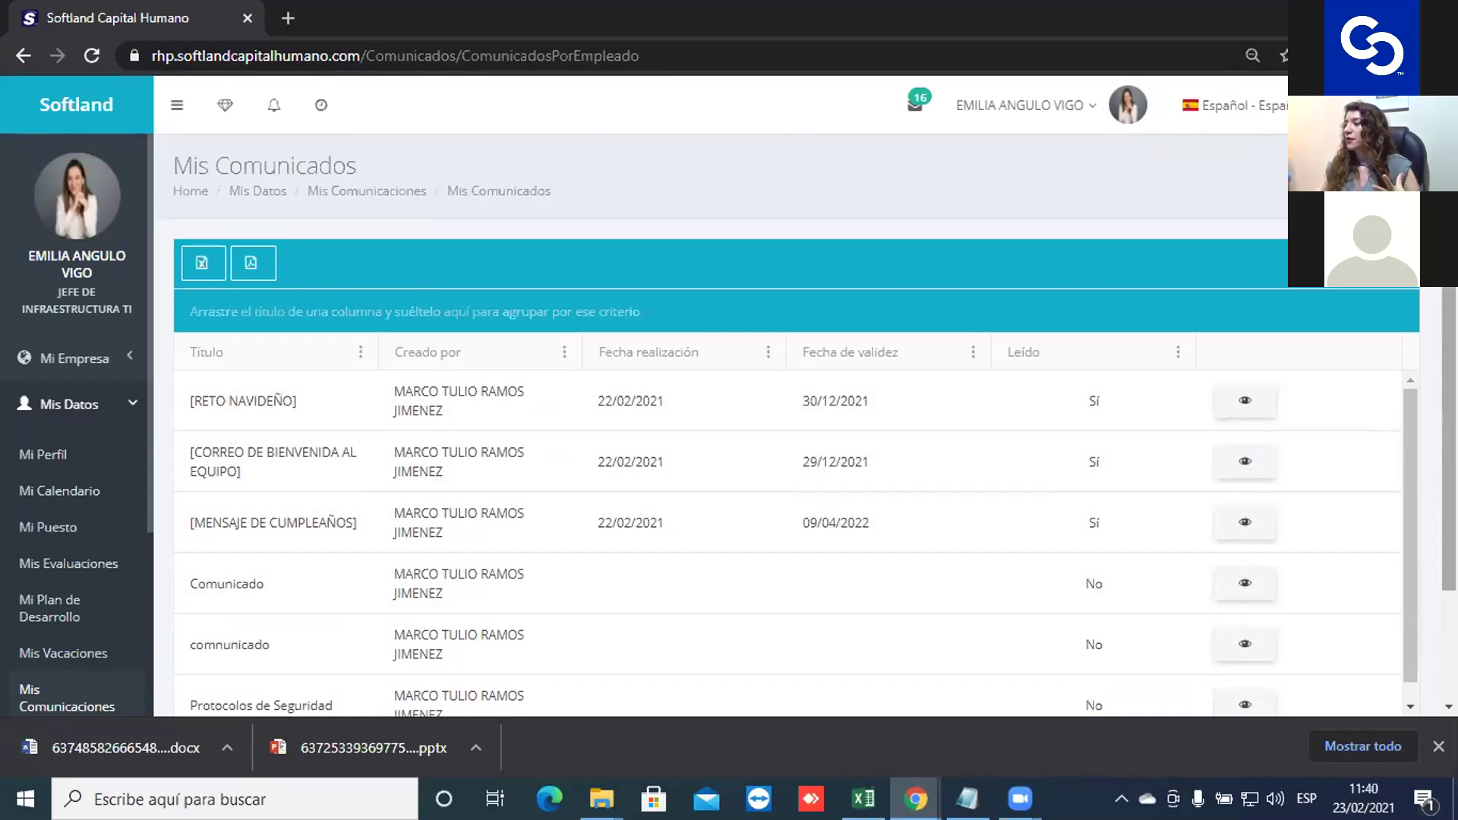
Open the "[CORREO DE BIENVENIDA AL EQUIPO]" announcement from the list of received announcements.
{"action": "scroll", "coordinate": [1428, 373], "scroll_direction": "down", "scroll_amount": 1}
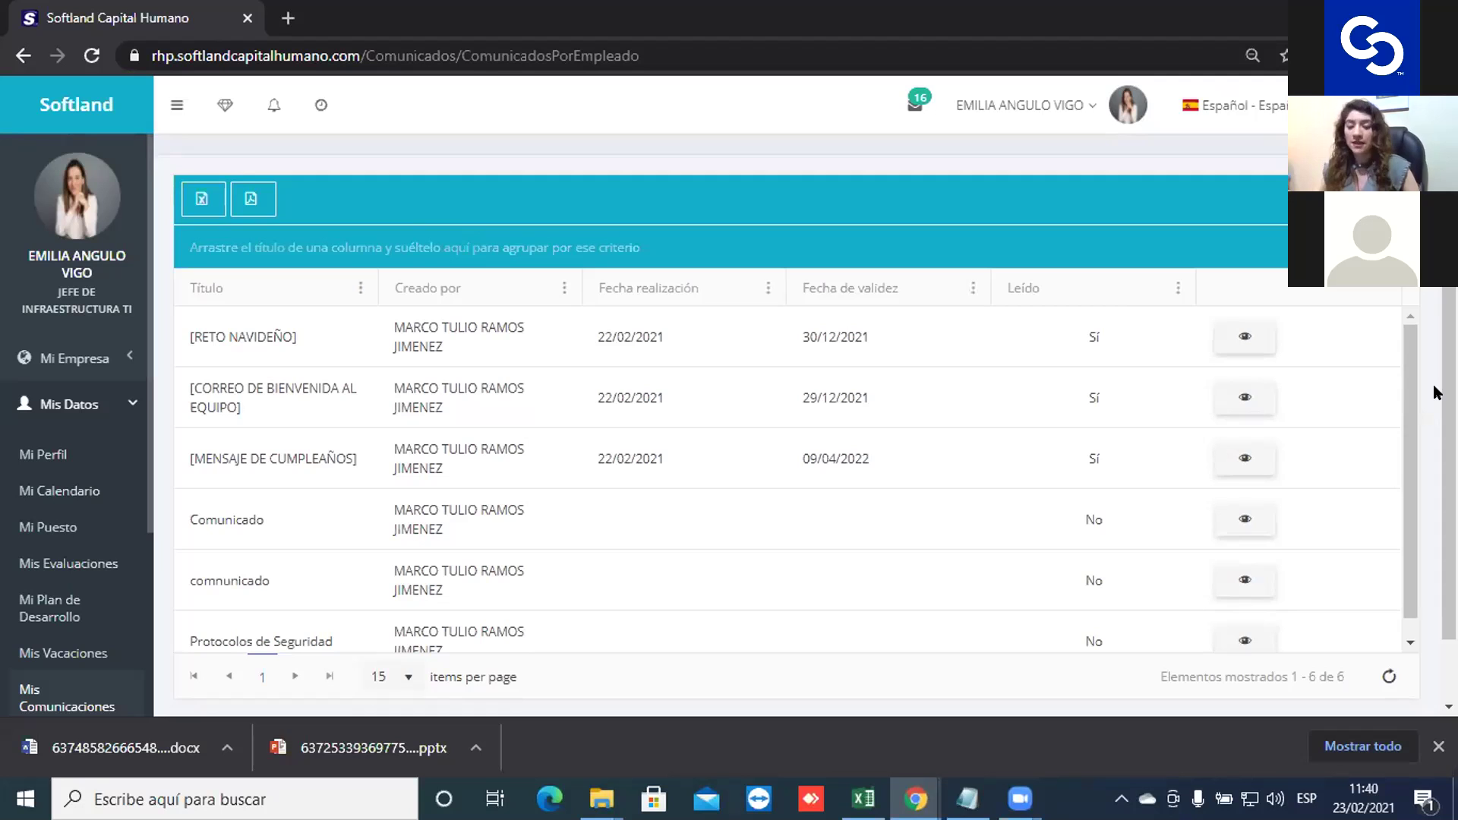
{"action": "left_click_drag", "start_coordinate": [189, 336], "coordinate": [295, 339]}
{"action": "left_click_drag", "start_coordinate": [180, 395], "coordinate": [411, 471]}
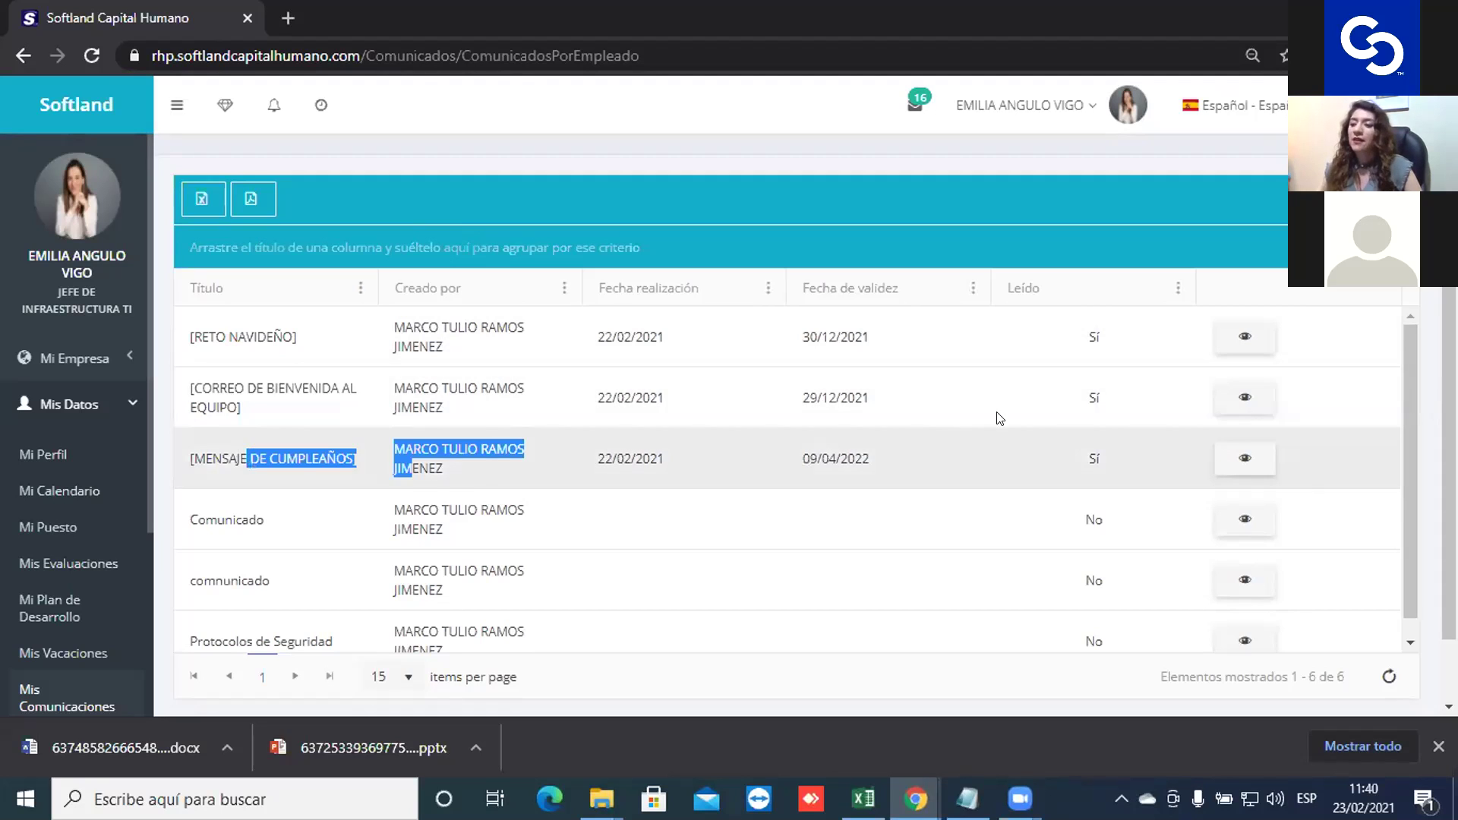
{"action": "left_click", "coordinate": [1206, 390]}
{"action": "left_click", "coordinate": [1238, 398]}
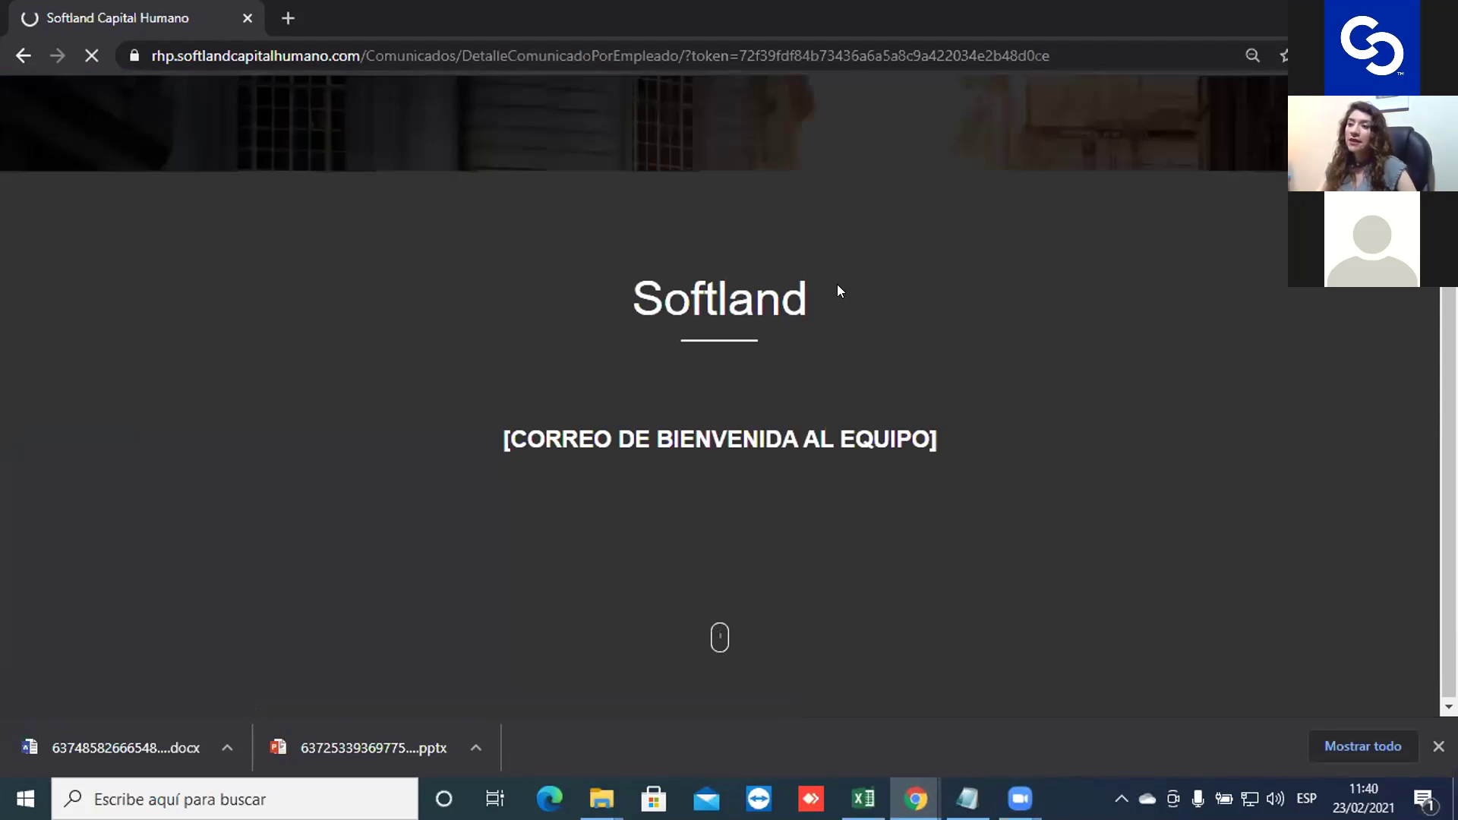
{"action": "left_click_drag", "start_coordinate": [505, 443], "coordinate": [939, 419]}
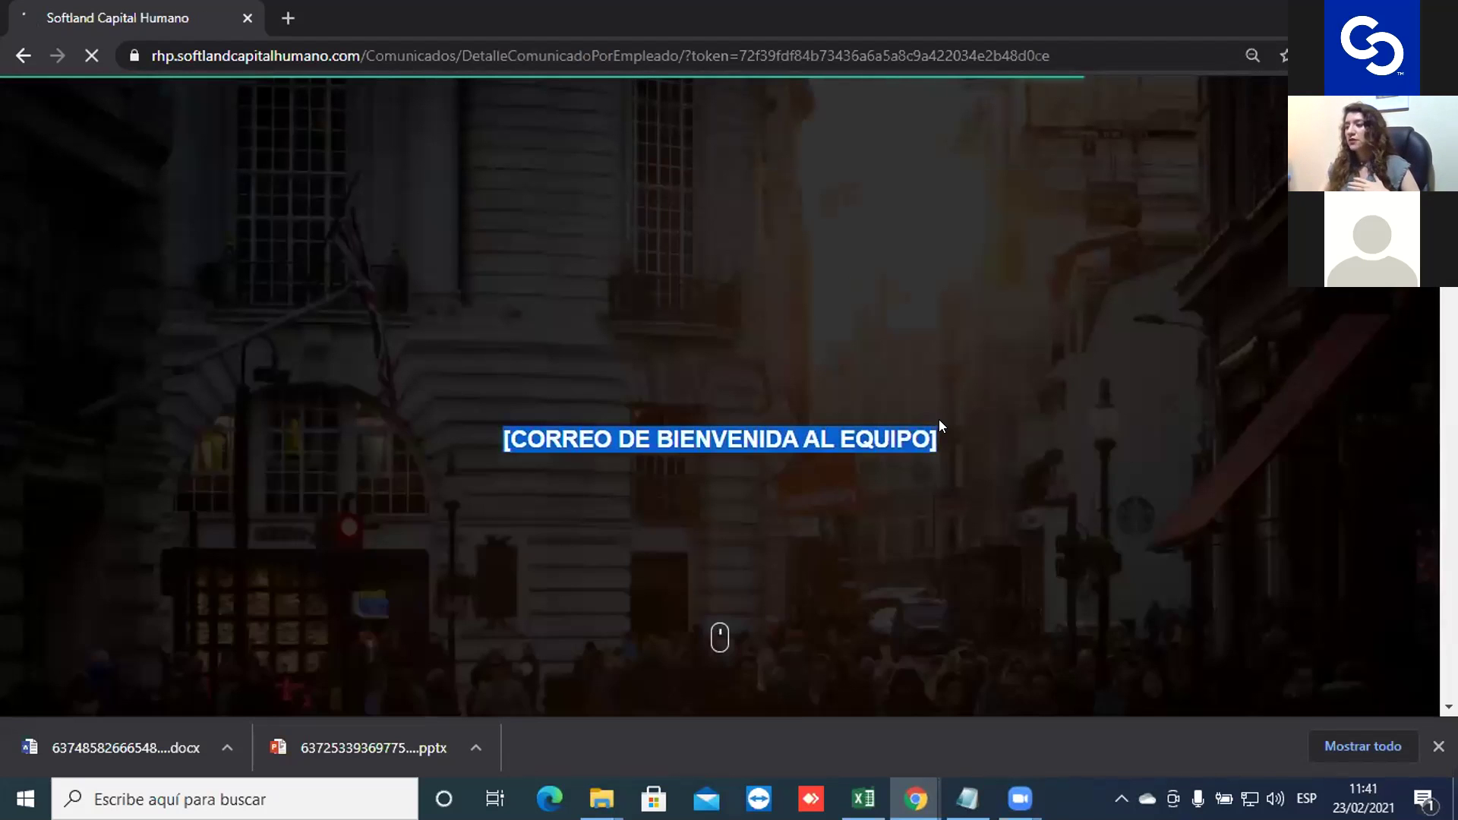
Read through the welcome announcement, including its message, the Nuestros Pilares section and the page end.
{"action": "scroll", "coordinate": [978, 454], "scroll_direction": "down", "scroll_amount": 5}
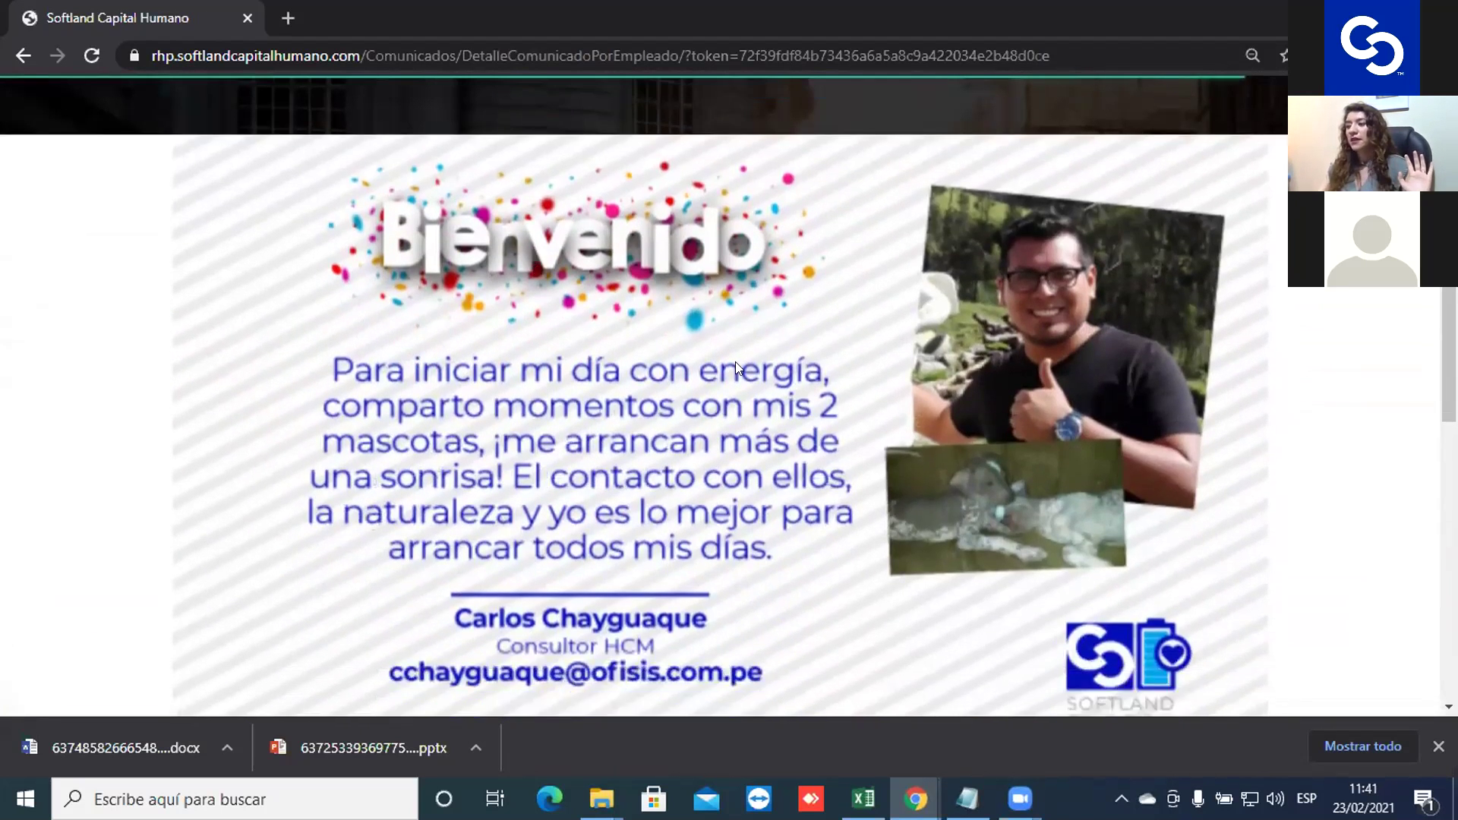
{"action": "scroll", "coordinate": [735, 361], "scroll_direction": "down", "scroll_amount": 3}
{"action": "scroll", "coordinate": [540, 386], "scroll_direction": "up", "scroll_amount": 2}
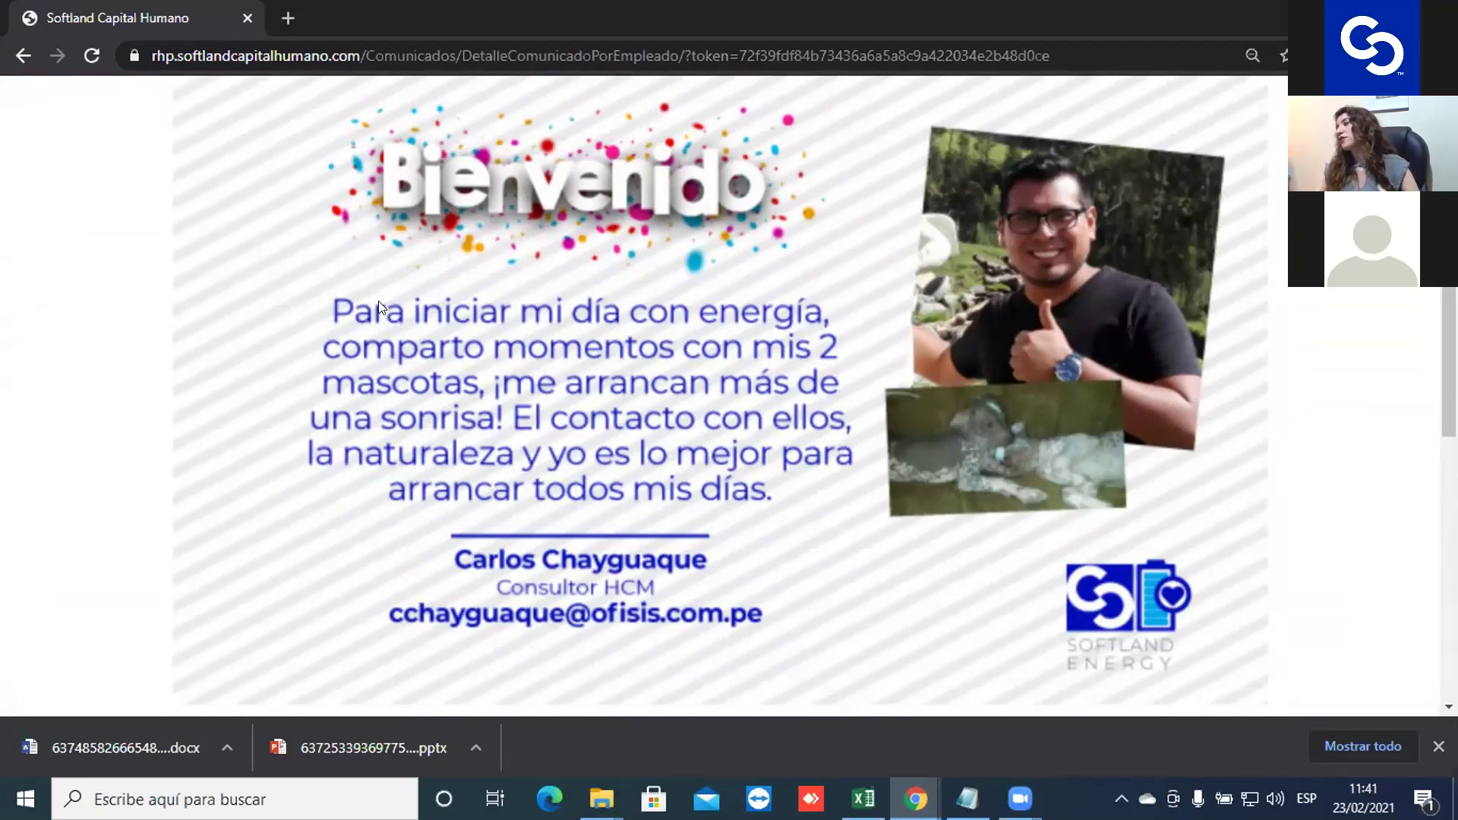
{"action": "scroll", "coordinate": [1015, 307], "scroll_direction": "down", "scroll_amount": 8}
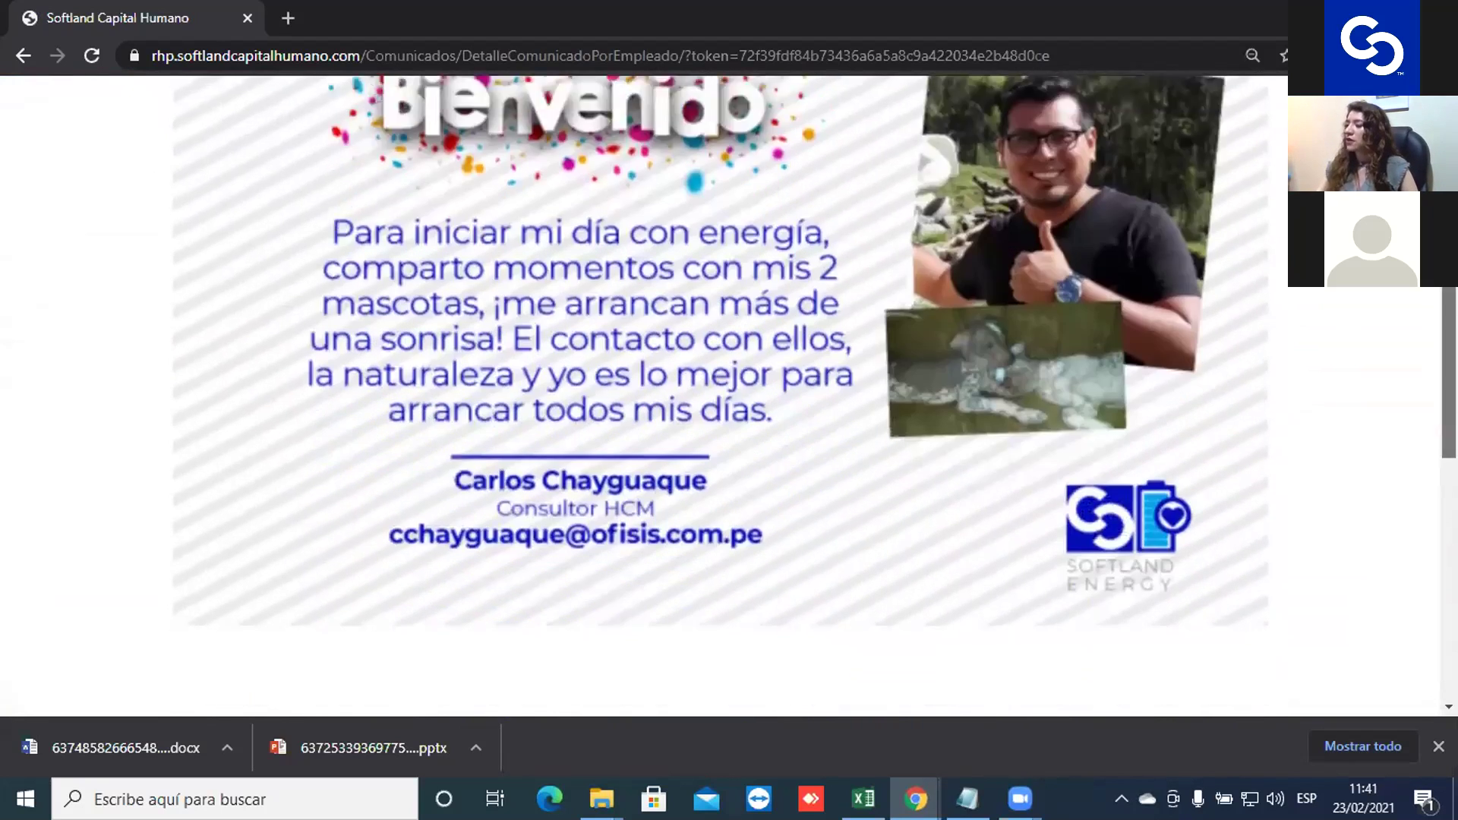
{"action": "scroll", "coordinate": [1078, 540], "scroll_direction": "down", "scroll_amount": 3}
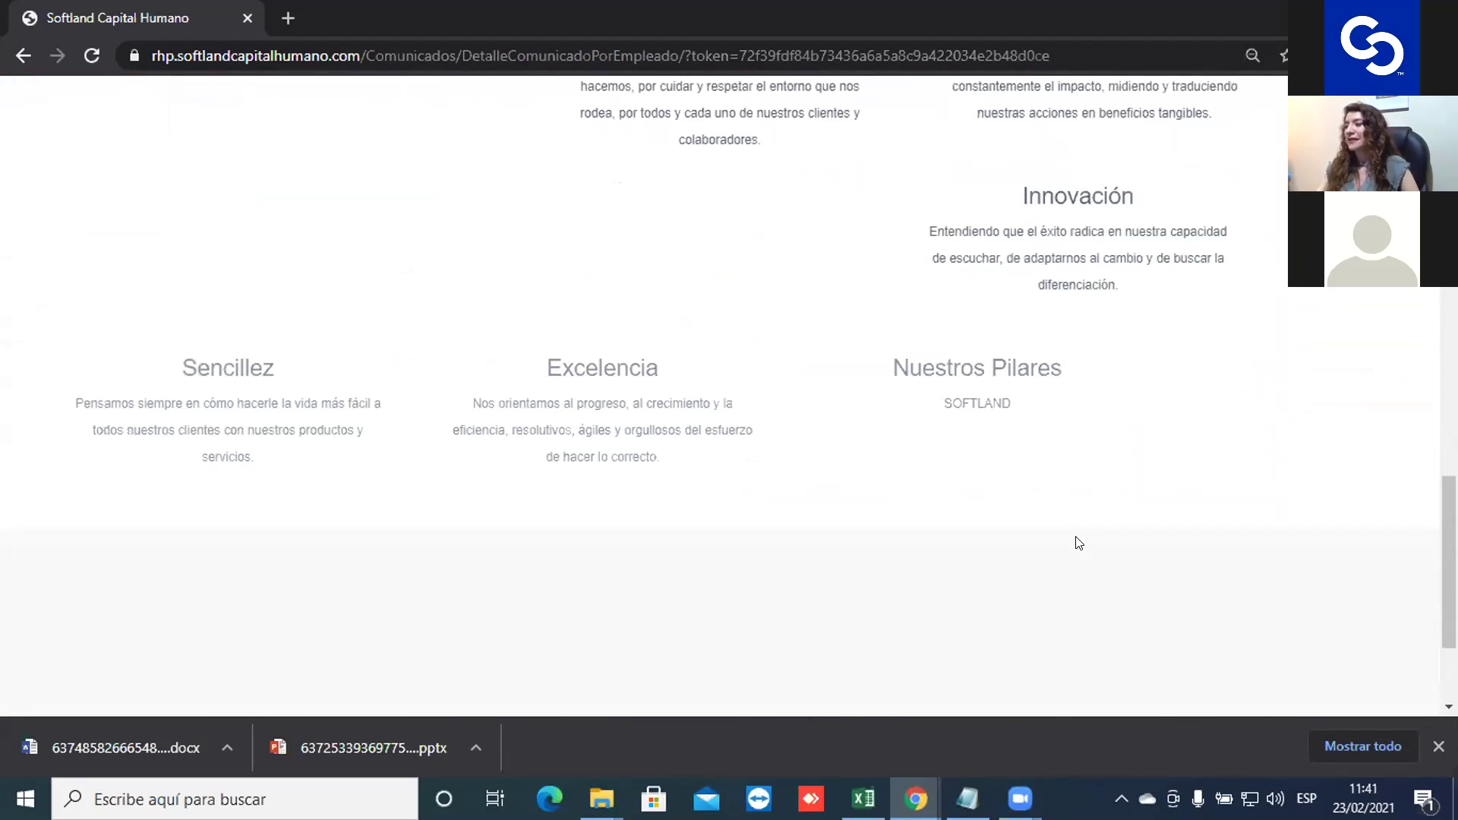
{"action": "scroll", "coordinate": [1075, 543], "scroll_direction": "down", "scroll_amount": 2}
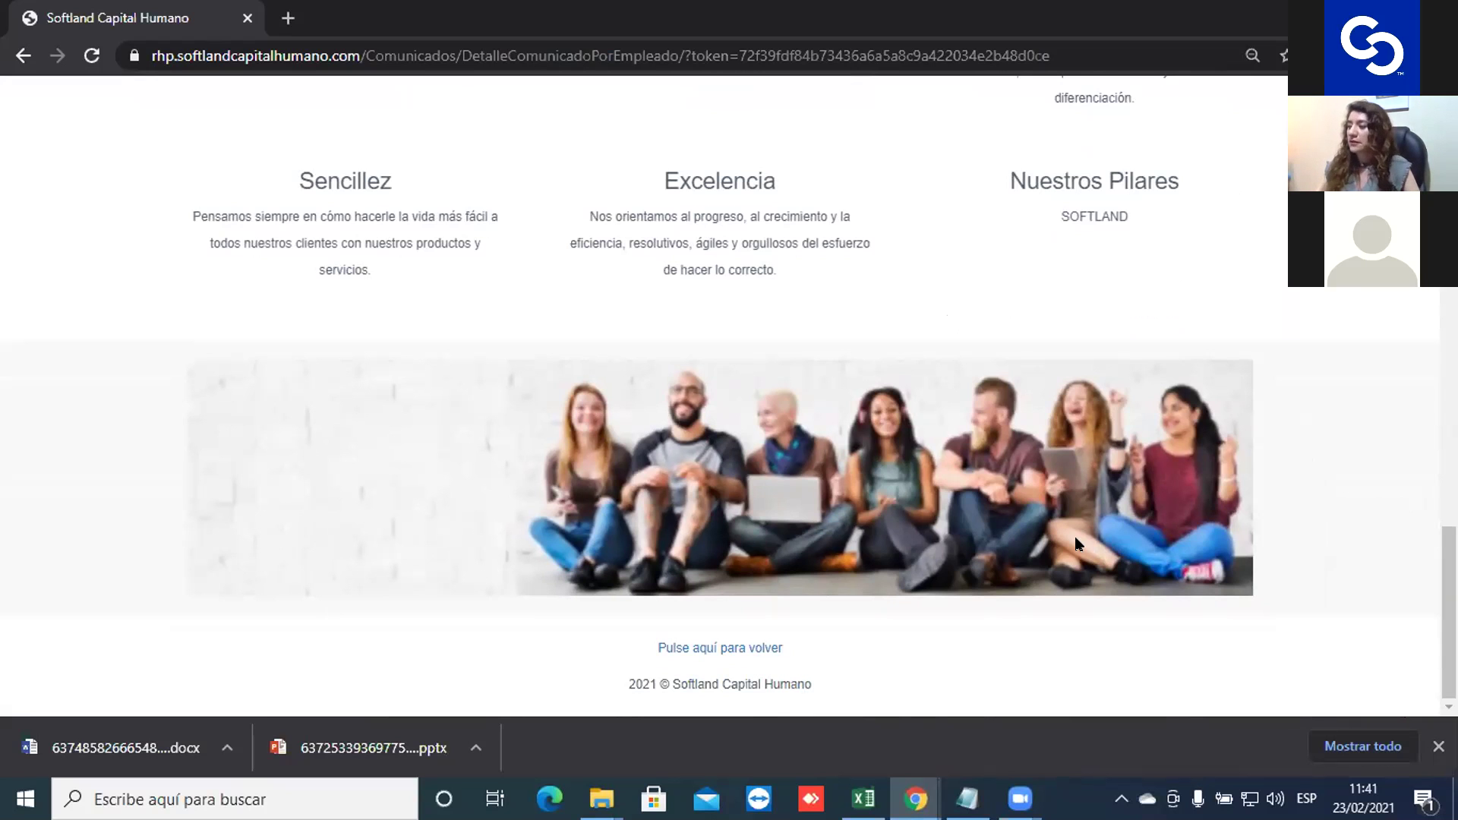
{"action": "scroll", "coordinate": [1075, 544], "scroll_direction": "up", "scroll_amount": 15}
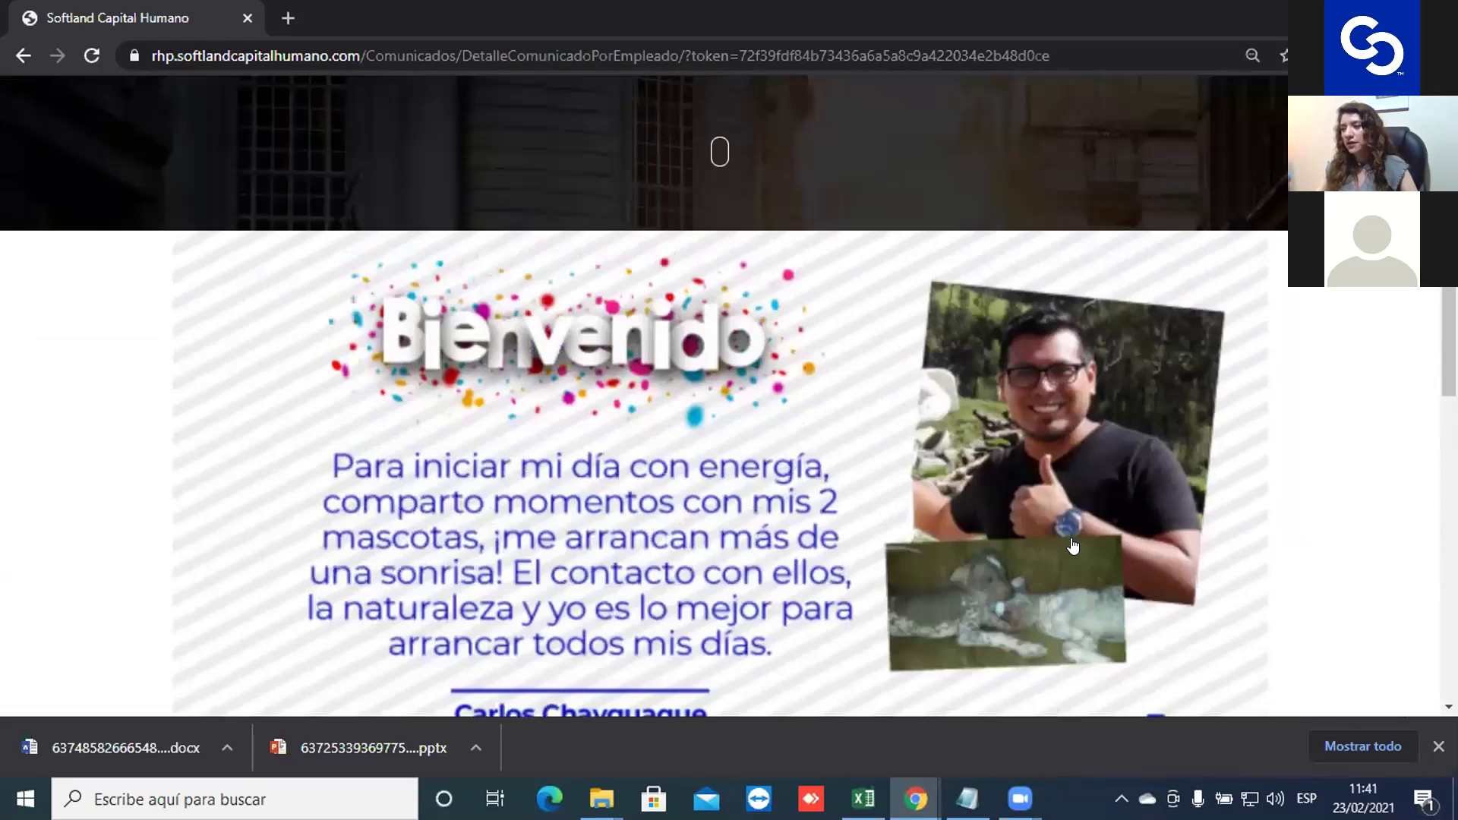
{"action": "scroll", "coordinate": [1072, 545], "scroll_direction": "up", "scroll_amount": 7}
{"action": "scroll", "coordinate": [1072, 545], "scroll_direction": "down", "scroll_amount": 5}
{"action": "scroll", "coordinate": [863, 589], "scroll_direction": "down", "scroll_amount": 15}
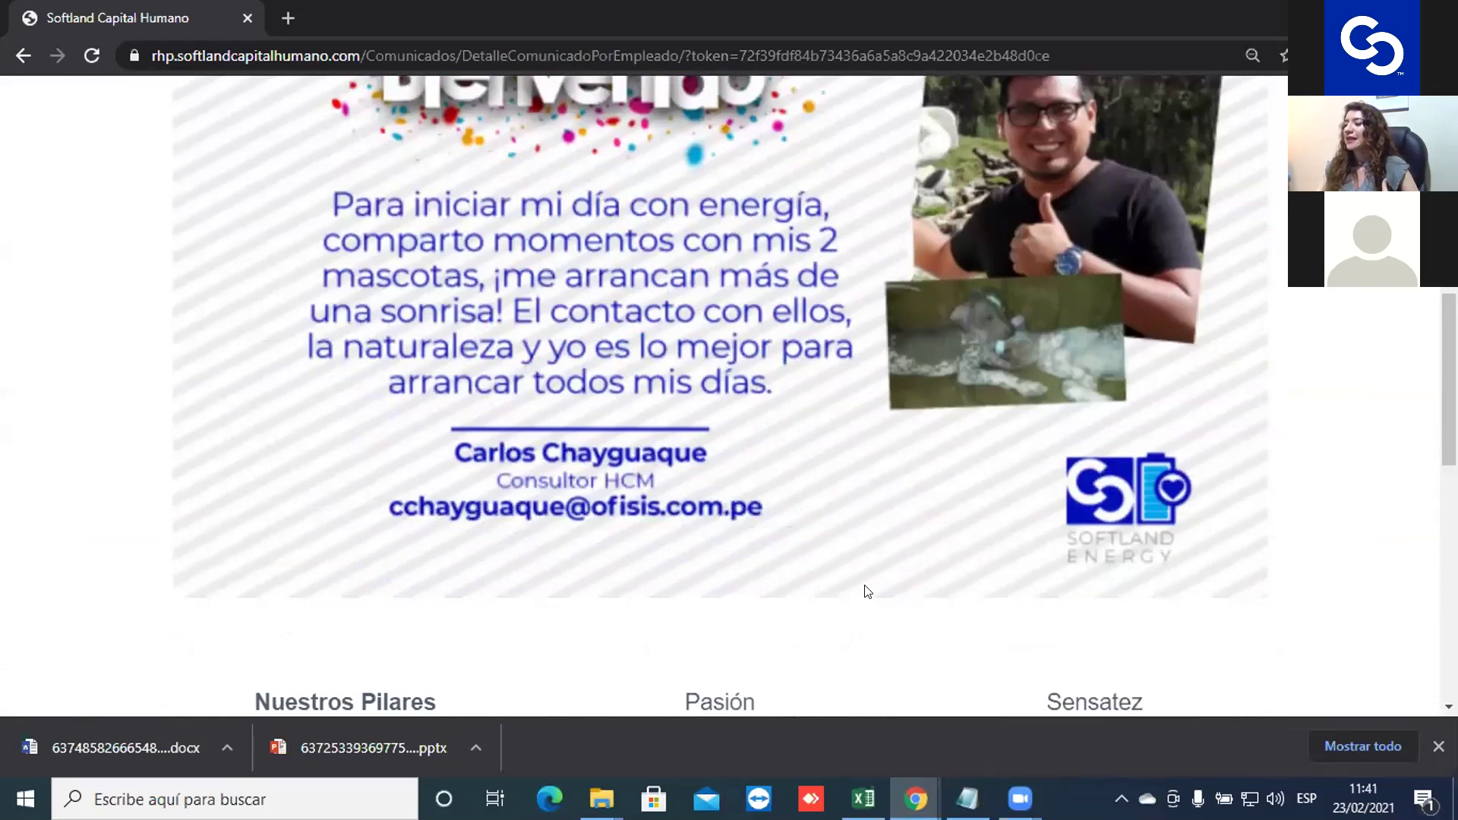
Return to the Mis Comunicados list and show the new message notifications.
{"action": "key", "text": "alt+Left"}
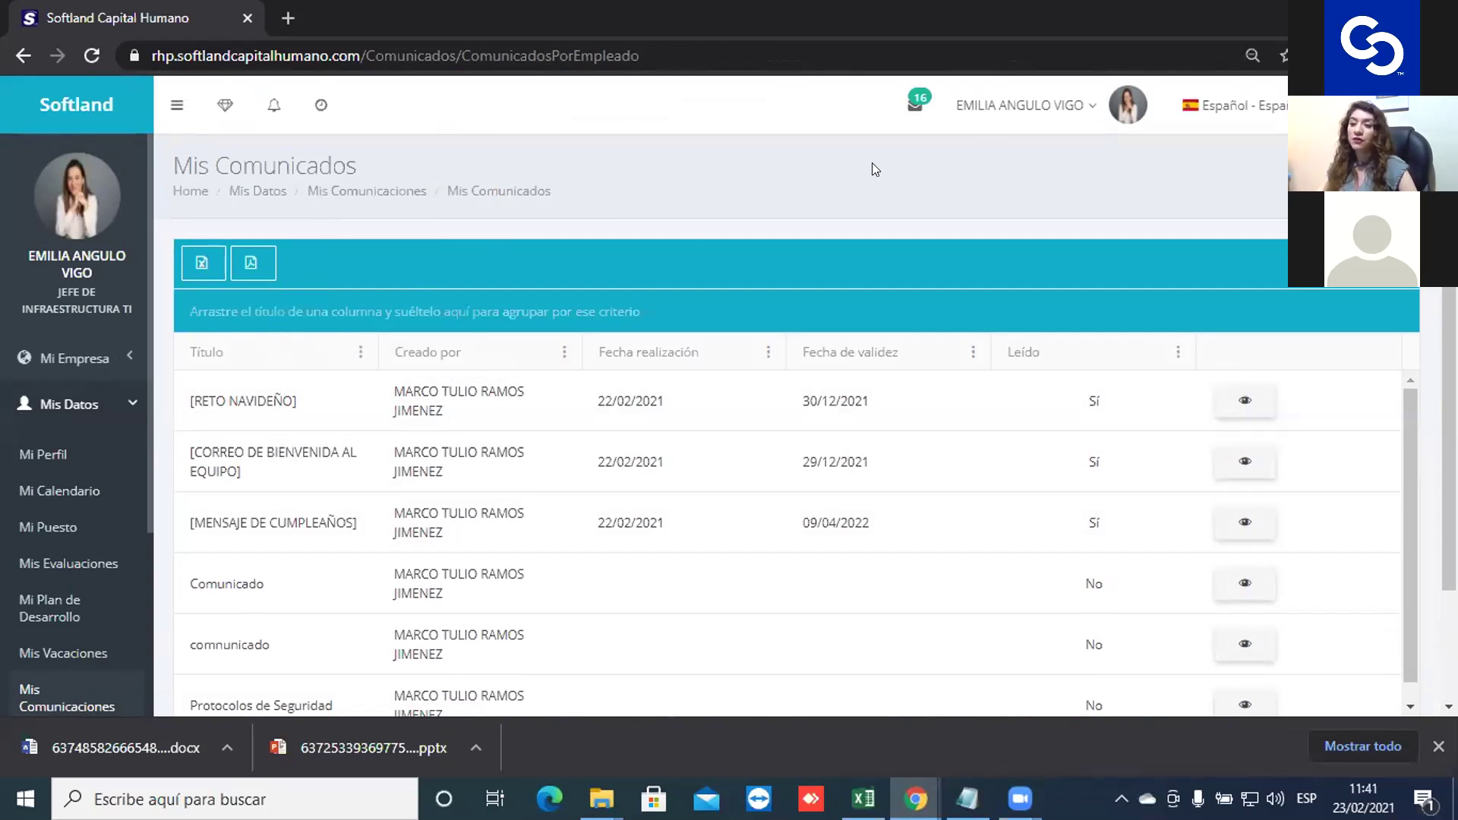
{"action": "left_click", "coordinate": [915, 104]}
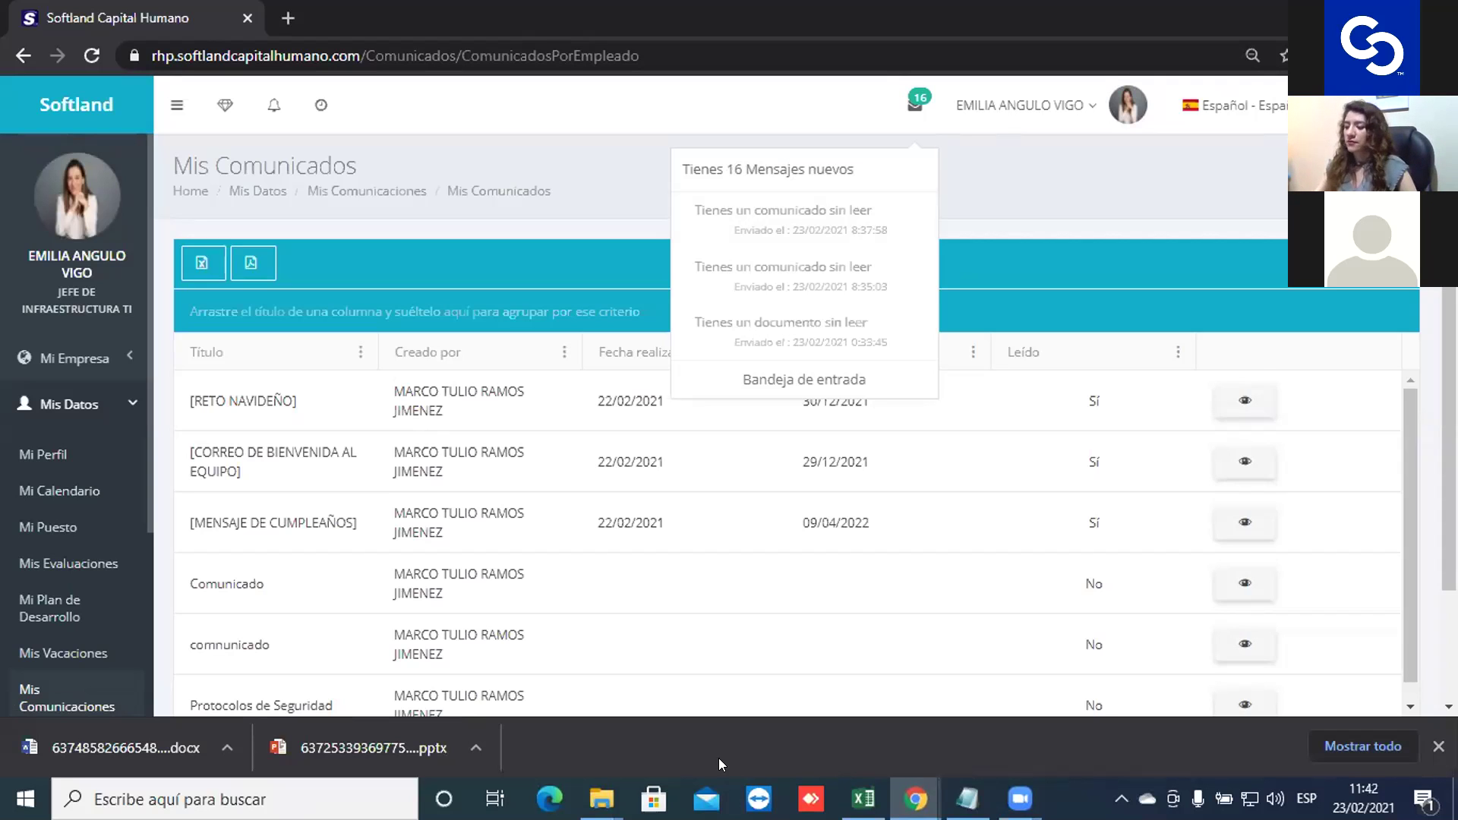
Switch to the supervisor's browser window and open Docs Recibidos in Mis Comunicaciones, under the personal data section.
{"action": "mouse_move", "coordinate": [915, 797]}
{"action": "left_click", "coordinate": [788, 722]}
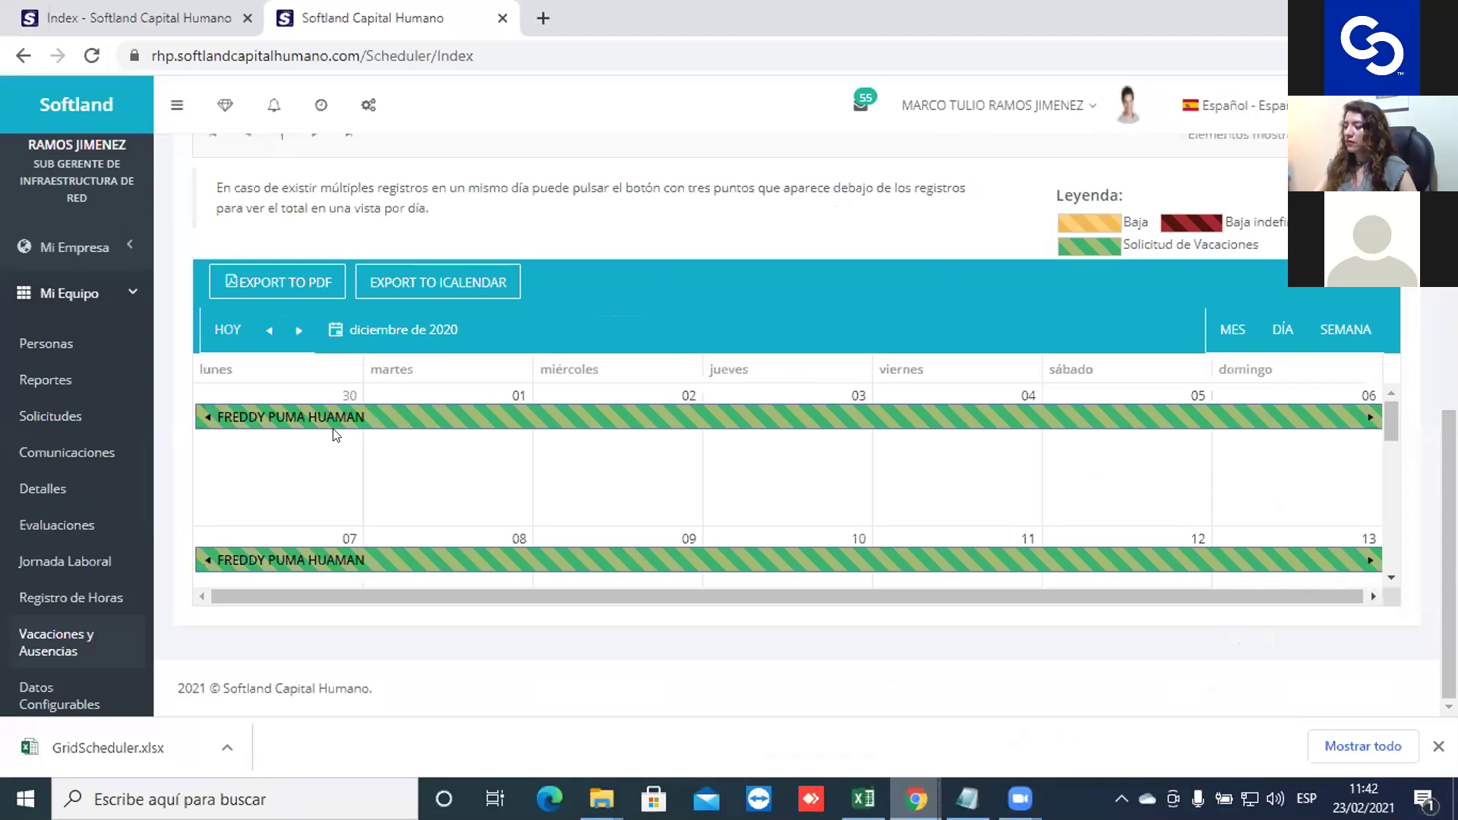
{"action": "left_click", "coordinate": [65, 304]}
{"action": "left_click", "coordinate": [69, 338]}
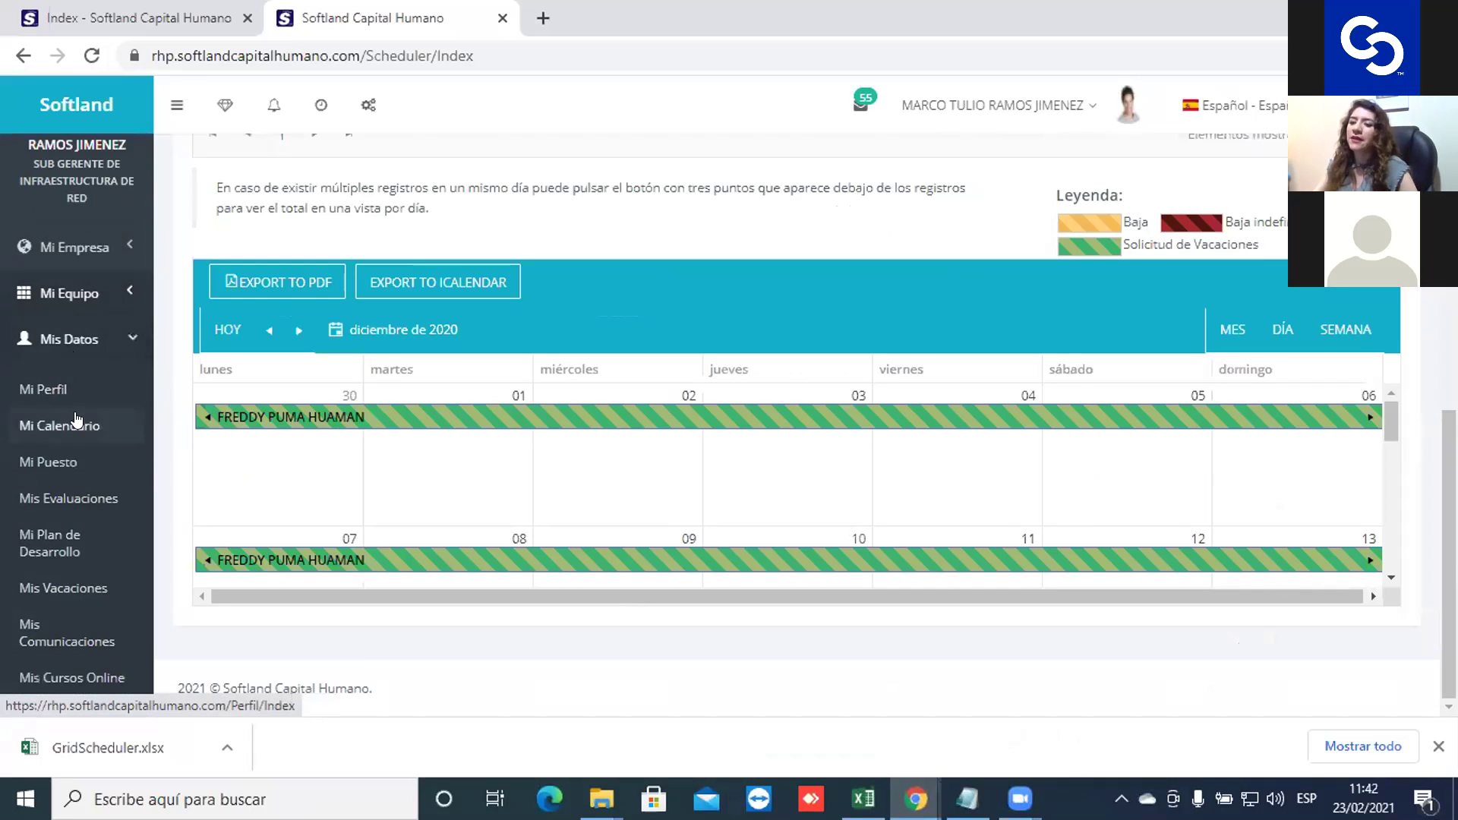
{"action": "scroll", "coordinate": [76, 579], "scroll_direction": "down", "scroll_amount": 2}
{"action": "left_click", "coordinate": [82, 472]}
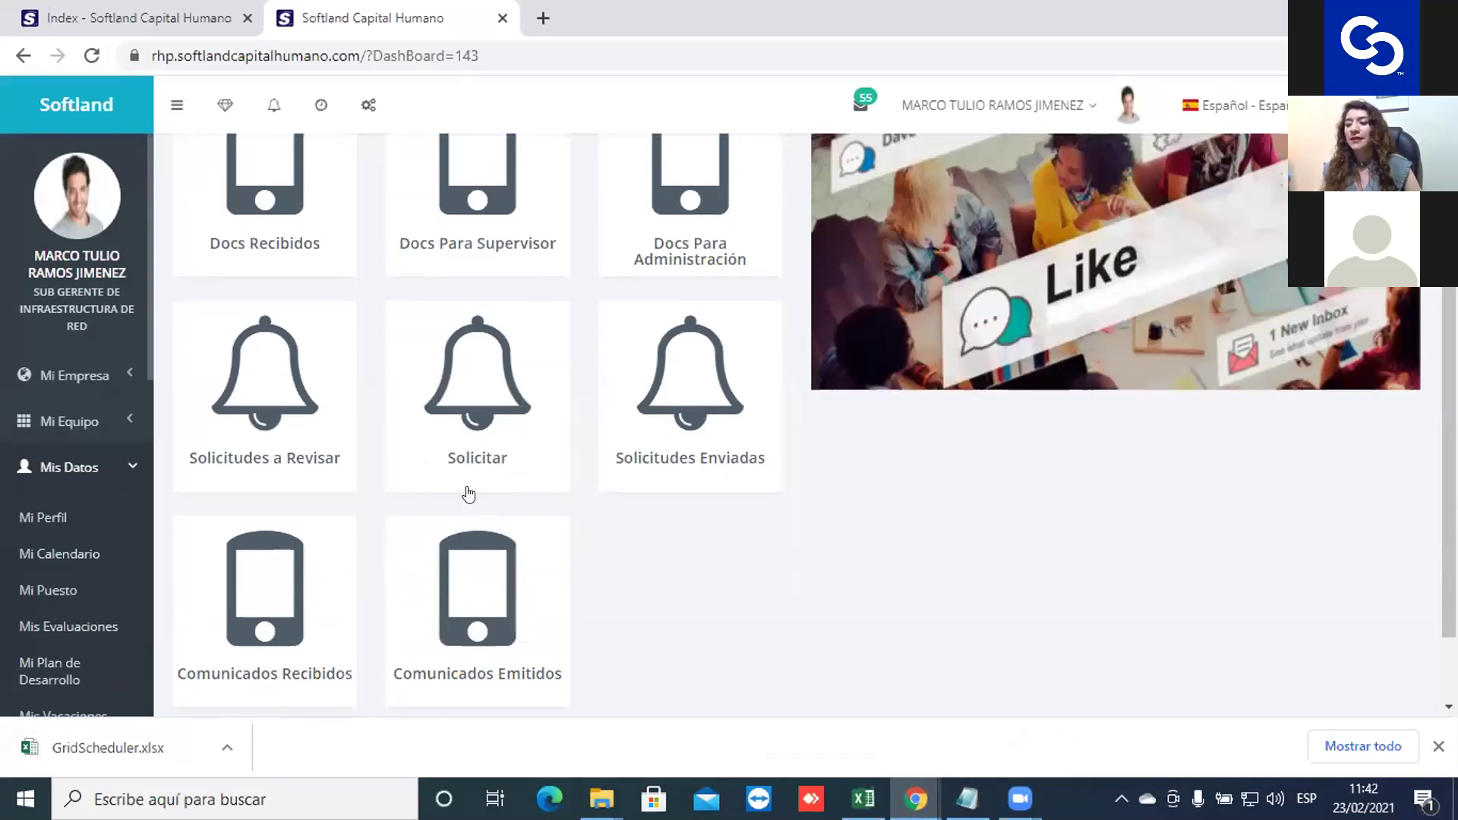
{"action": "left_click", "coordinate": [265, 205]}
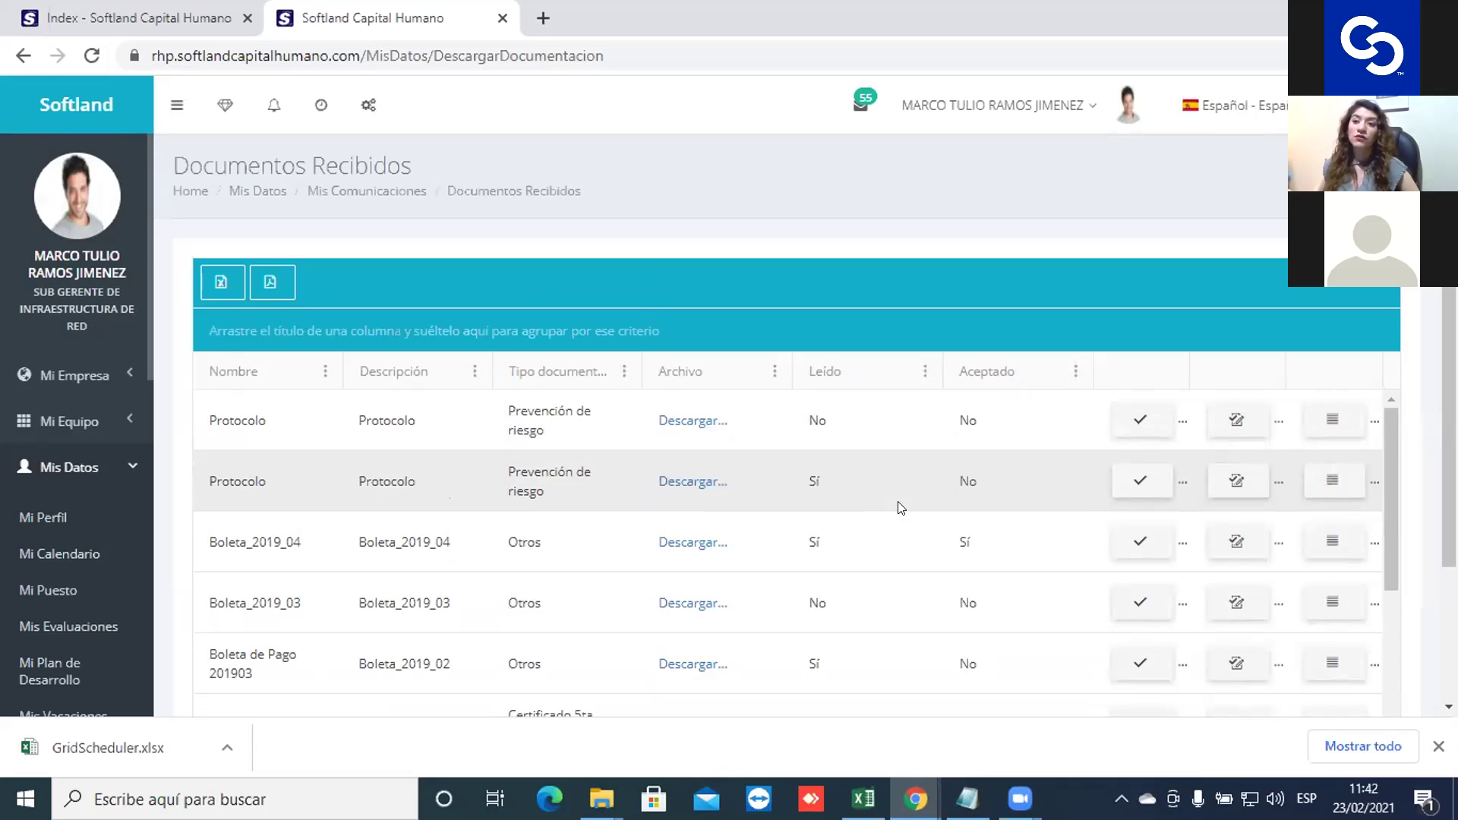
Download the Boleta_2019_04 file from the received documents and open the payslip PDF.
{"action": "scroll", "coordinate": [898, 507], "scroll_direction": "down", "scroll_amount": 2}
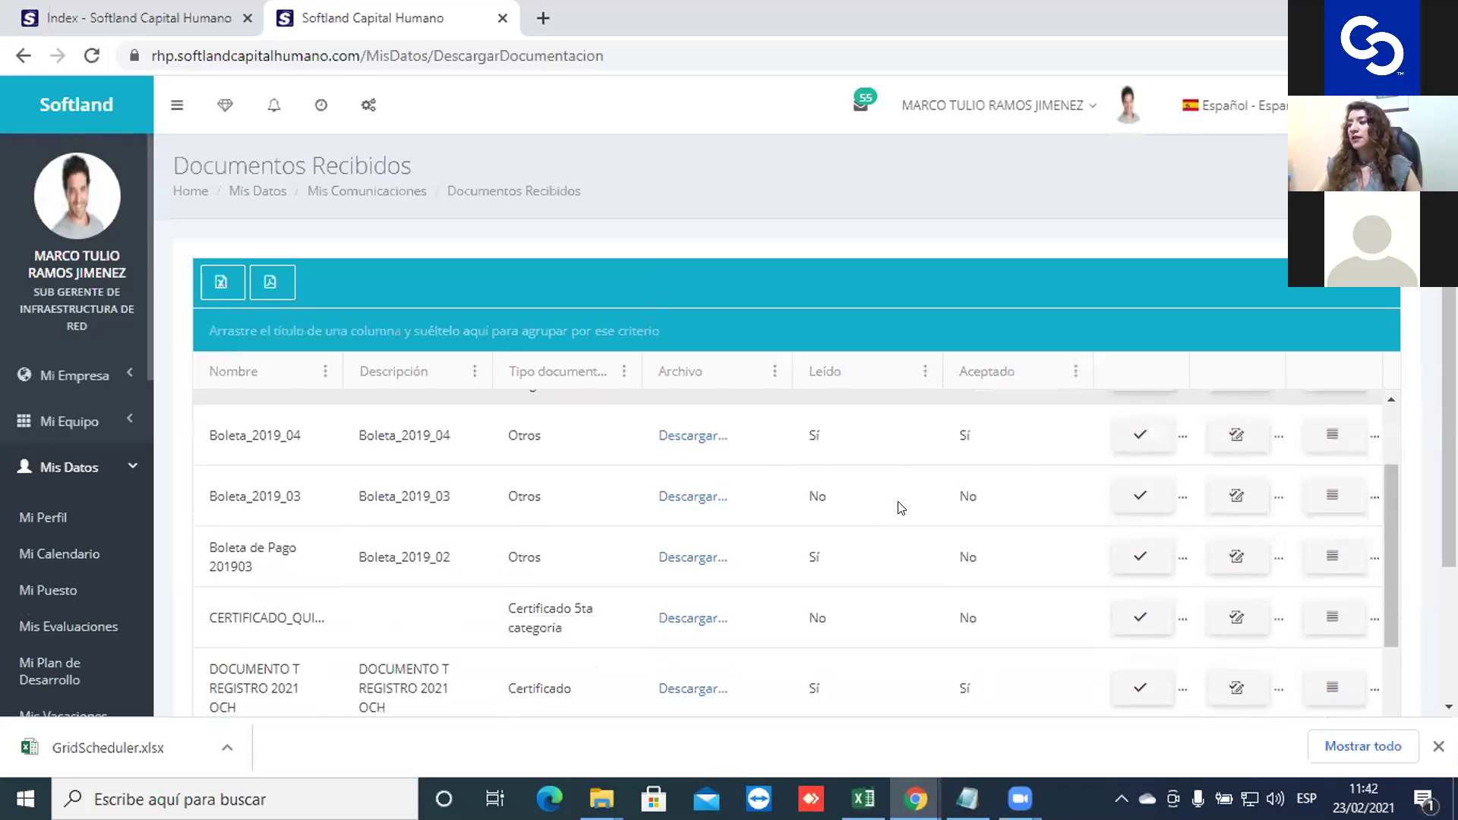
{"action": "scroll", "coordinate": [898, 508], "scroll_direction": "up", "scroll_amount": 2}
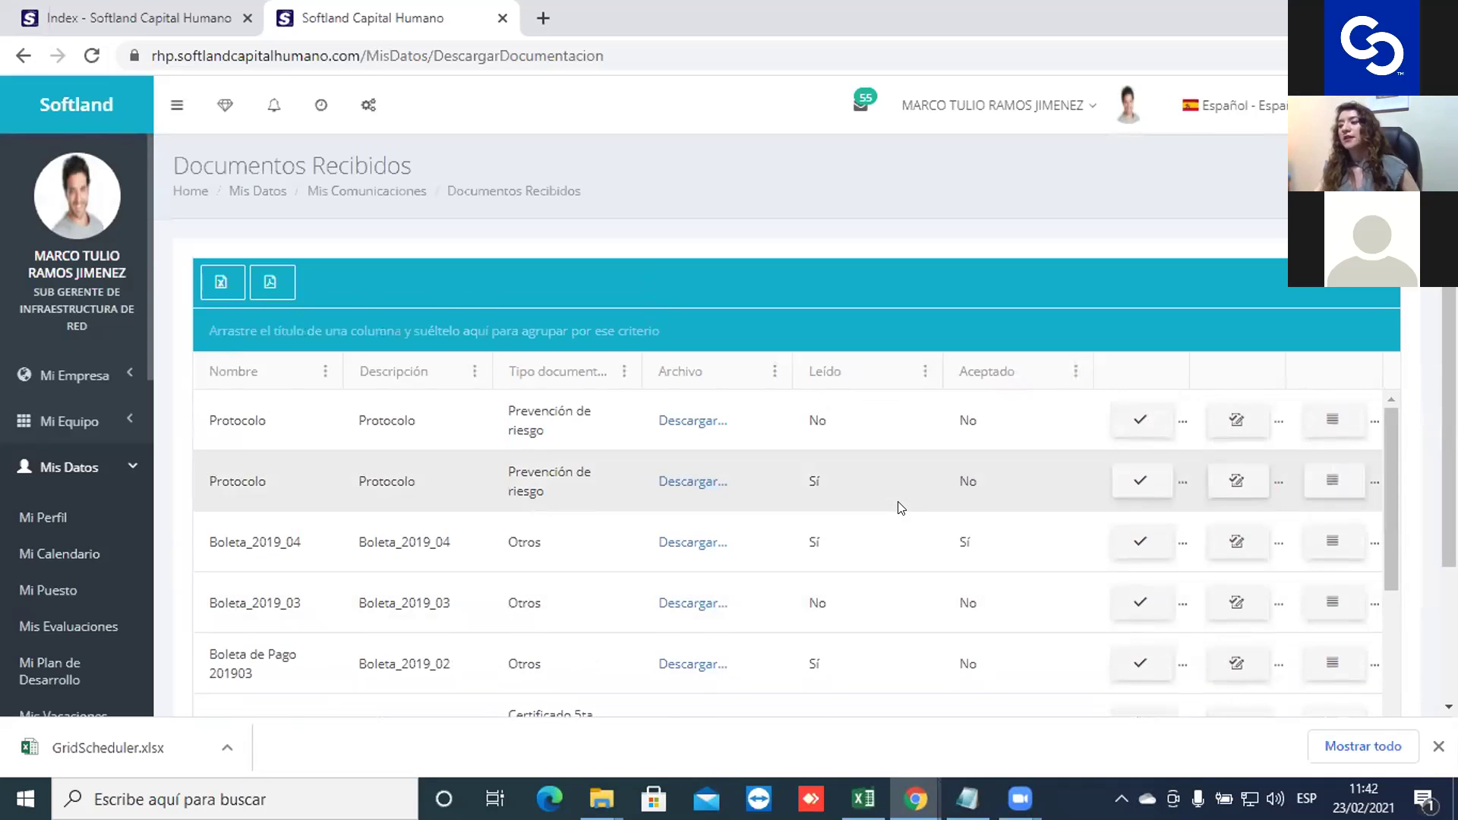
{"action": "scroll", "coordinate": [898, 508], "scroll_direction": "down", "scroll_amount": 3}
{"action": "scroll", "coordinate": [898, 507], "scroll_direction": "up", "scroll_amount": 2}
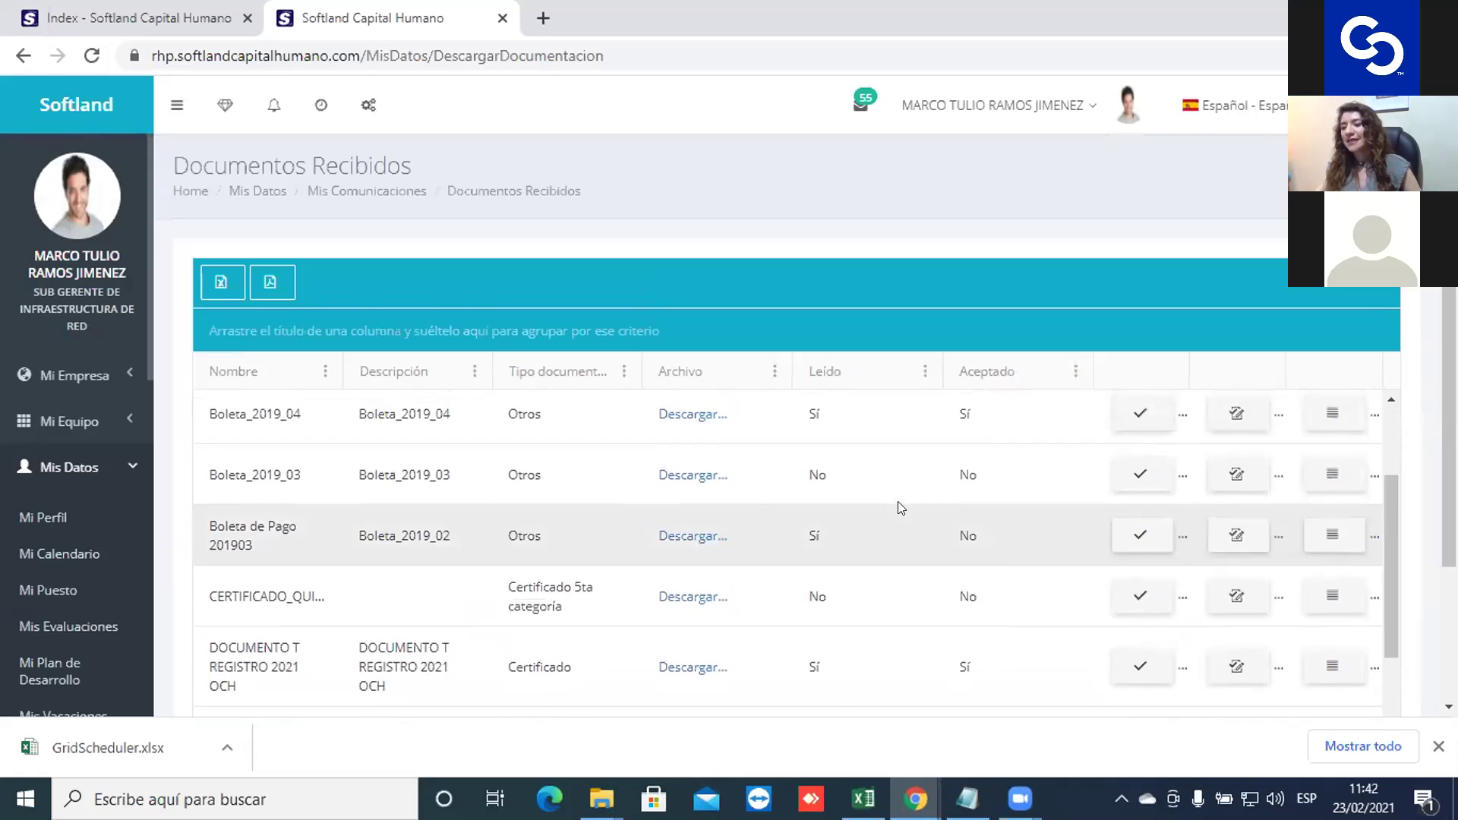
{"action": "scroll", "coordinate": [898, 508], "scroll_direction": "up", "scroll_amount": 2}
{"action": "left_click_drag", "start_coordinate": [208, 516], "coordinate": [331, 525]}
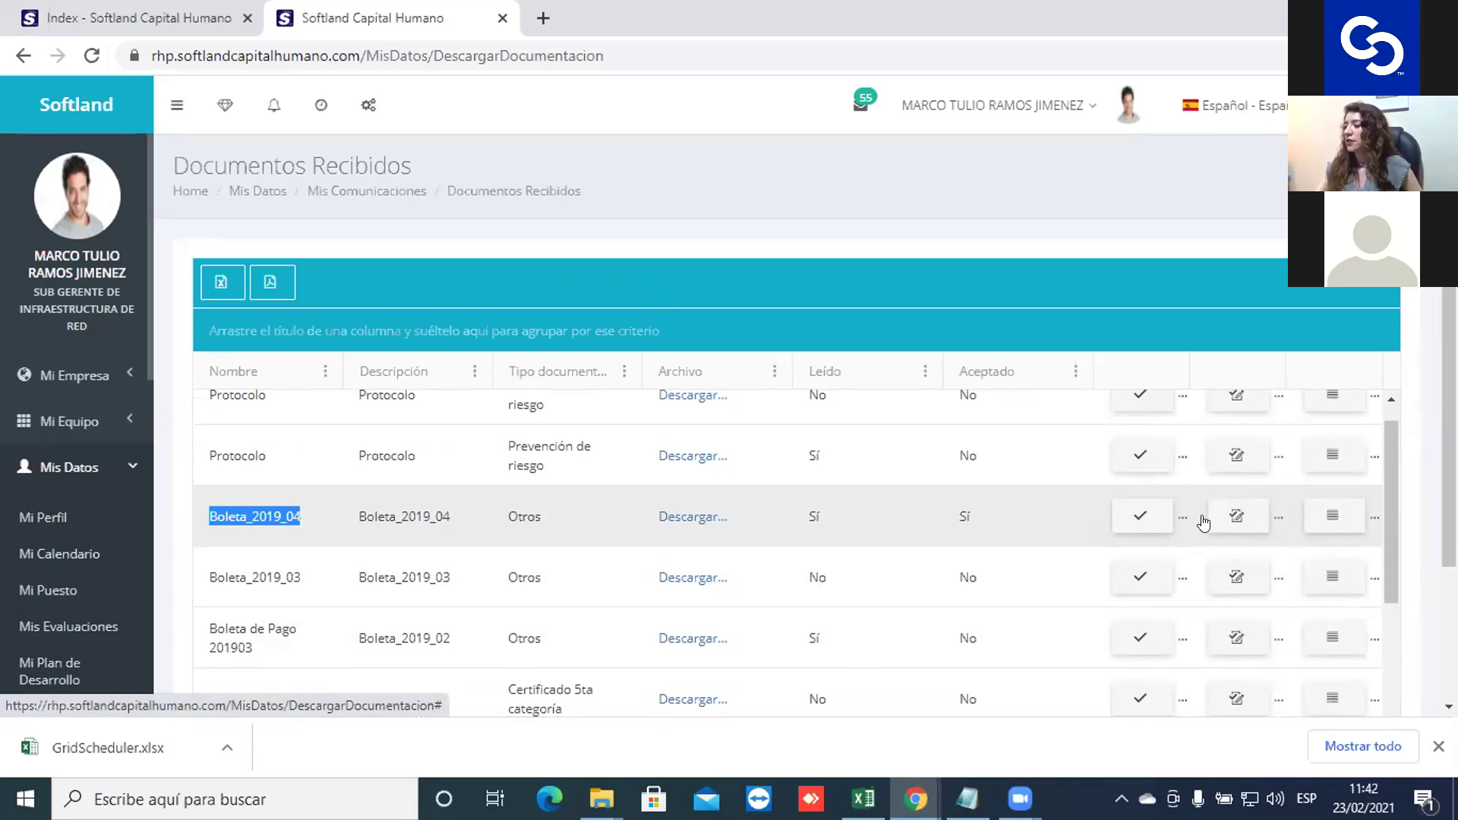
{"action": "left_click", "coordinate": [658, 520]}
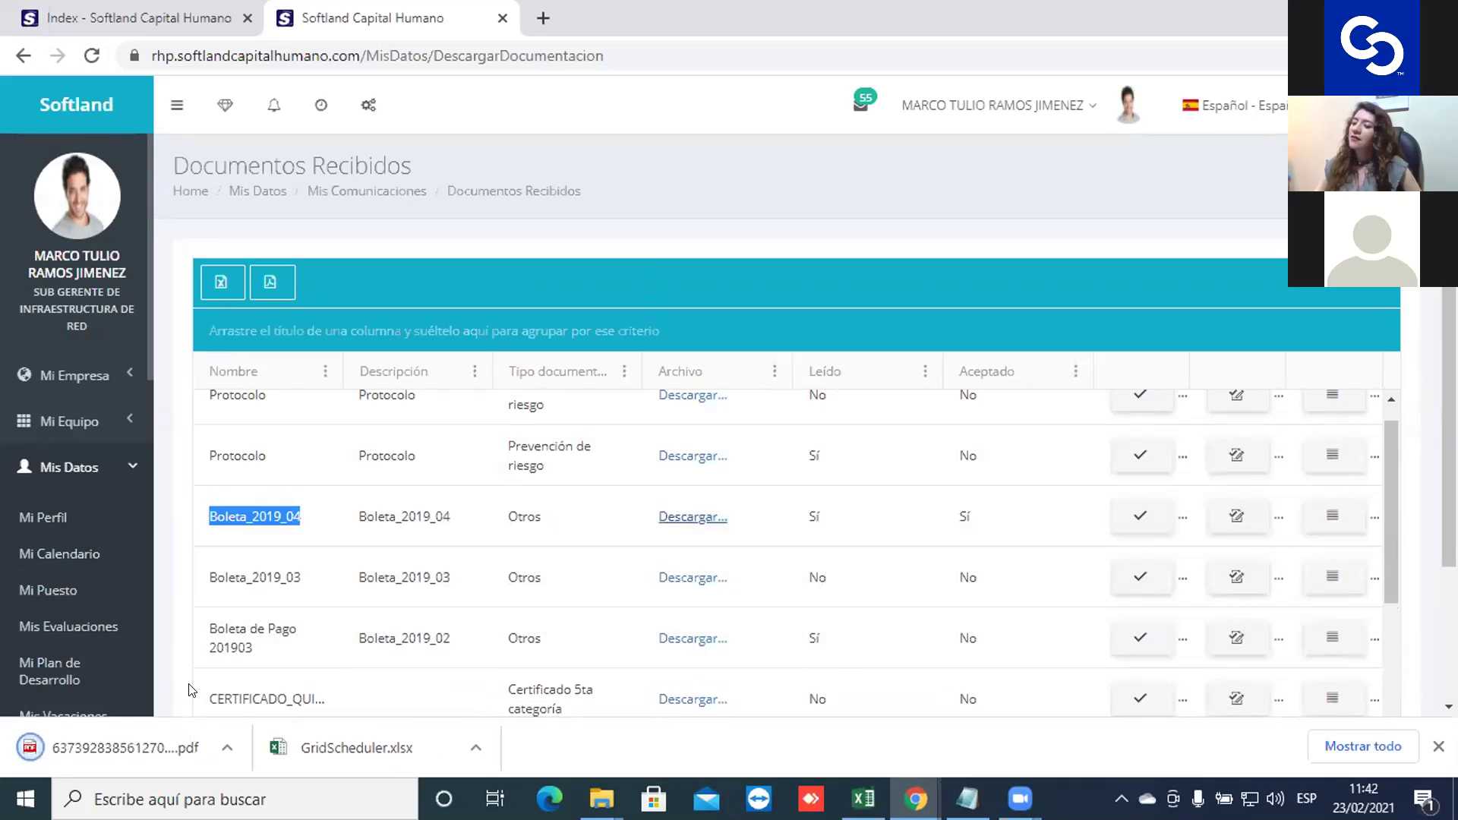
{"action": "left_click", "coordinate": [126, 744]}
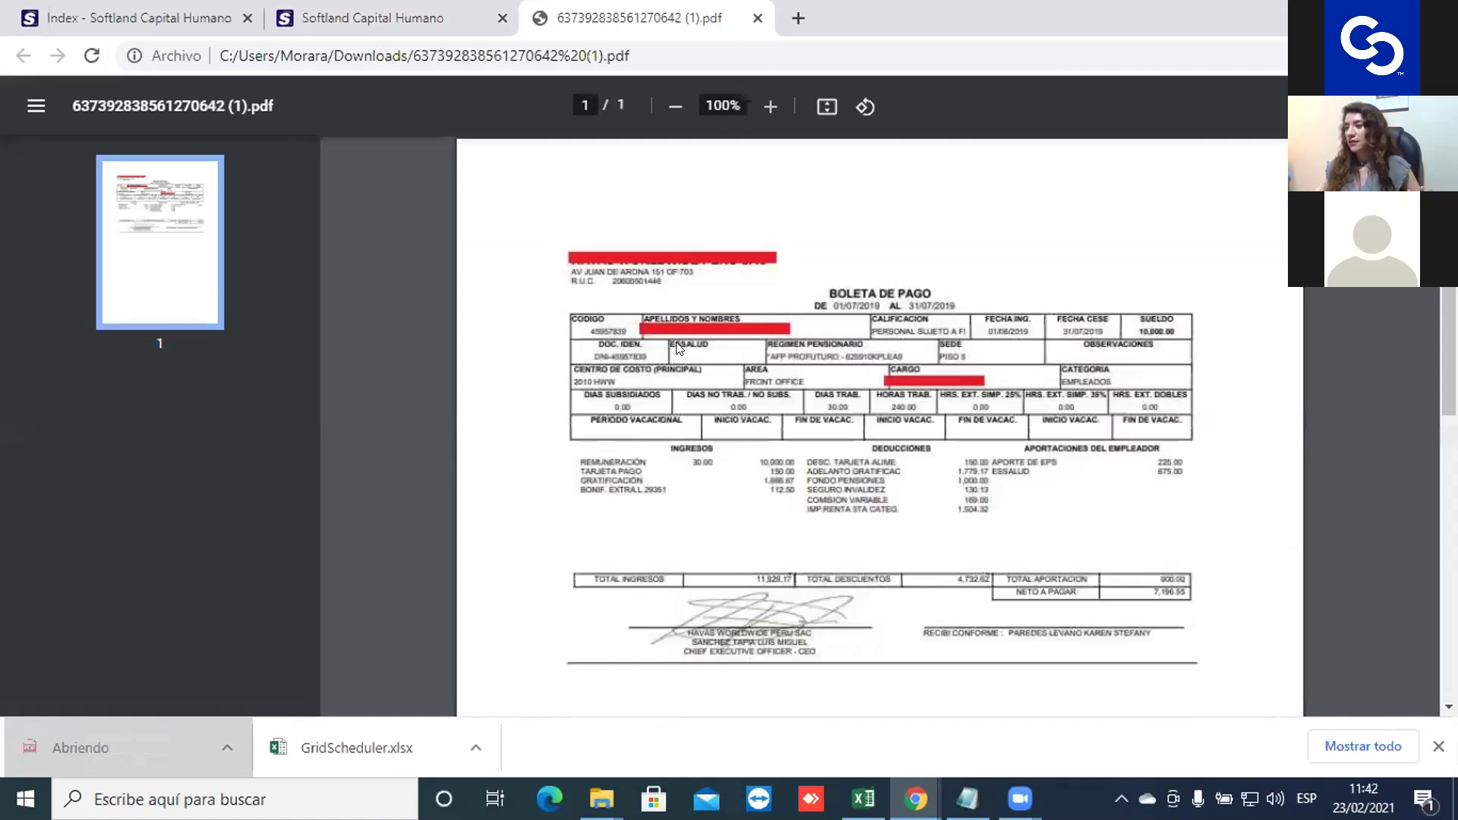
Go back to the received documents and check the Boleta_2019_04 row's actions, including its comments, closing them again before reviewing the list.
{"action": "left_click", "coordinate": [438, 34]}
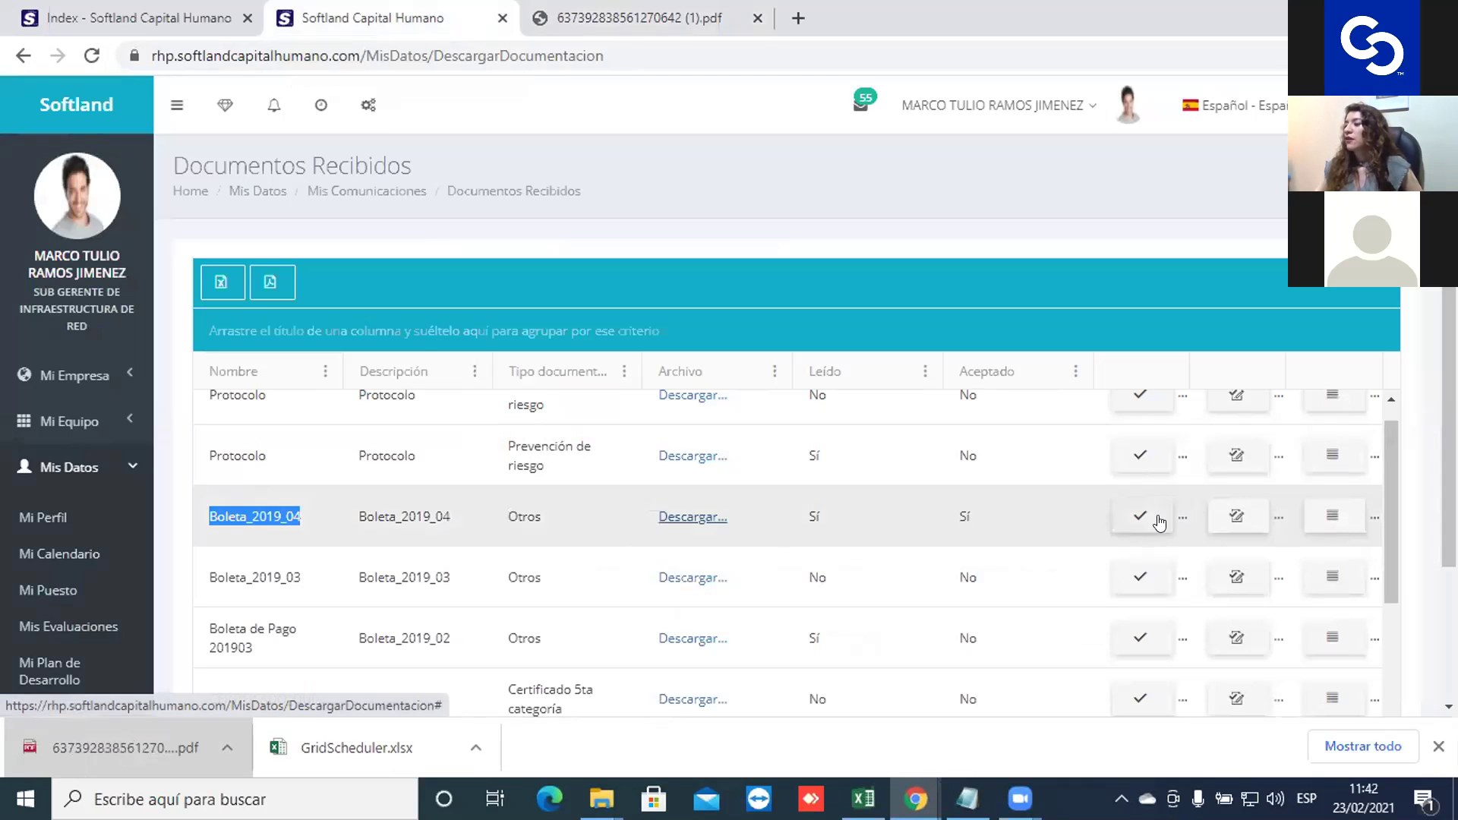
{"action": "left_click", "coordinate": [1220, 519]}
{"action": "left_click", "coordinate": [954, 173]}
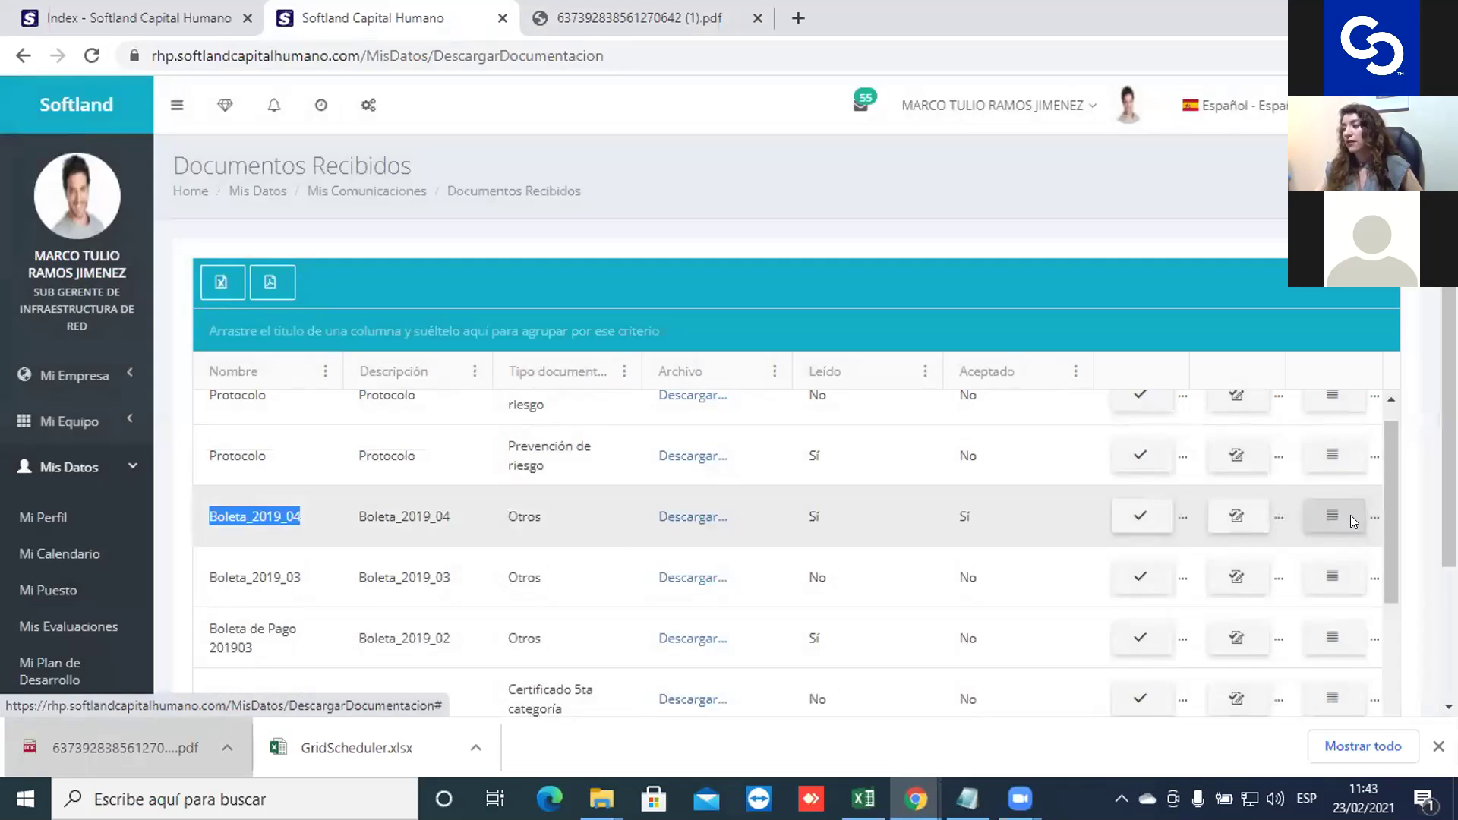
{"action": "left_click", "coordinate": [1334, 515]}
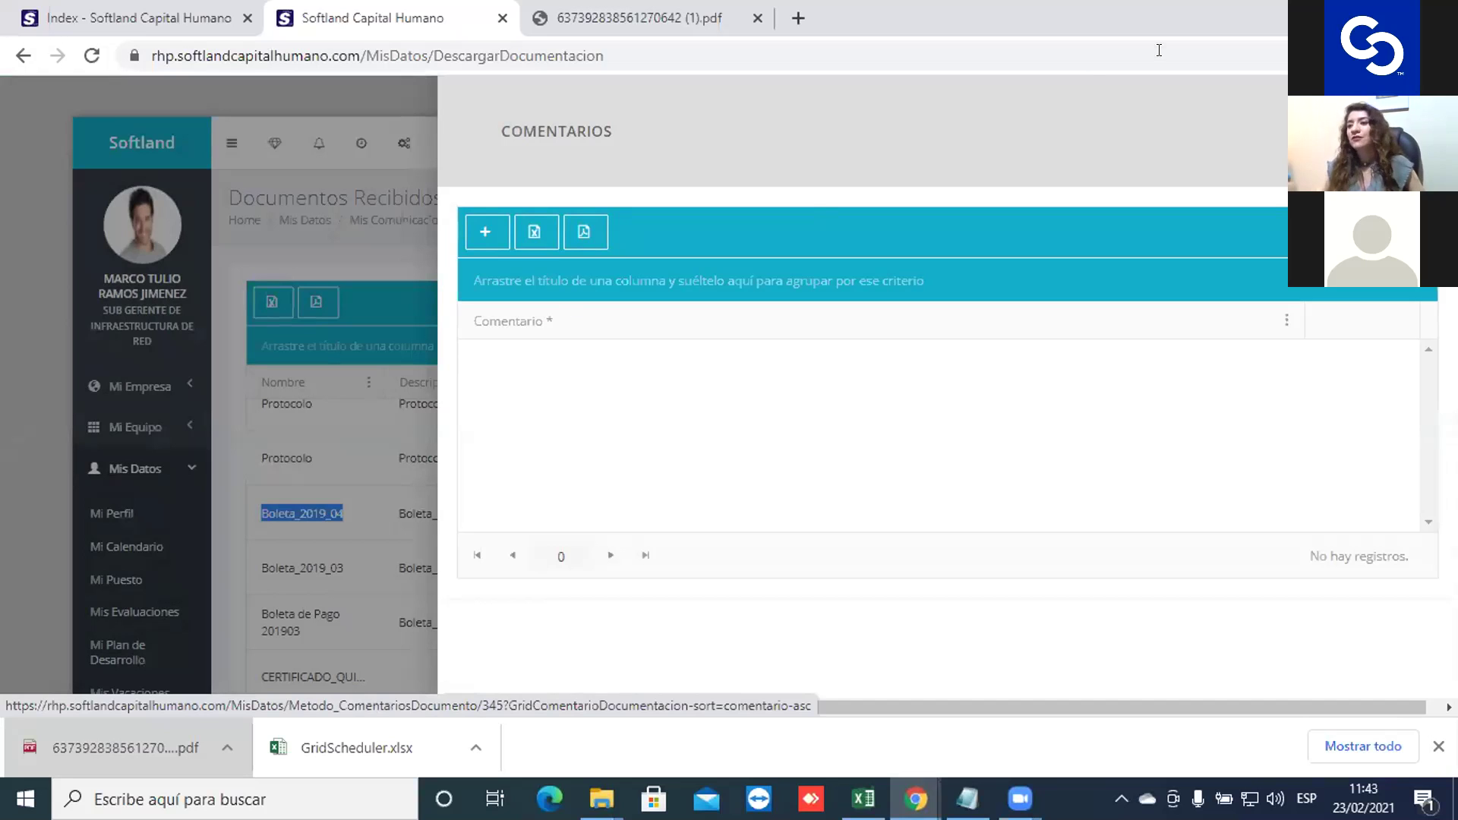
{"action": "left_click", "coordinate": [480, 355]}
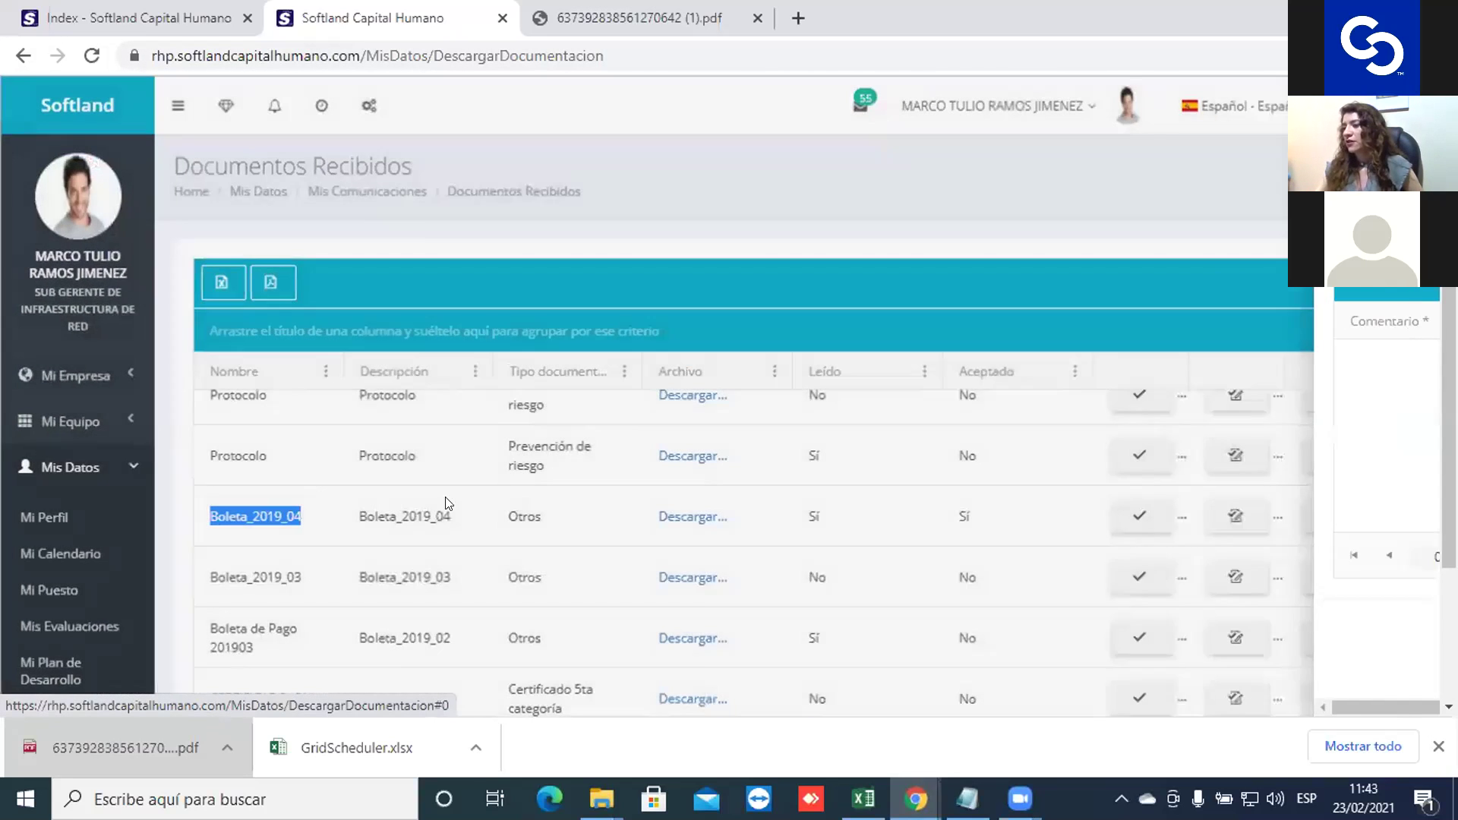
{"action": "scroll", "coordinate": [309, 480], "scroll_direction": "down", "scroll_amount": 2}
{"action": "scroll", "coordinate": [309, 477], "scroll_direction": "up", "scroll_amount": 1}
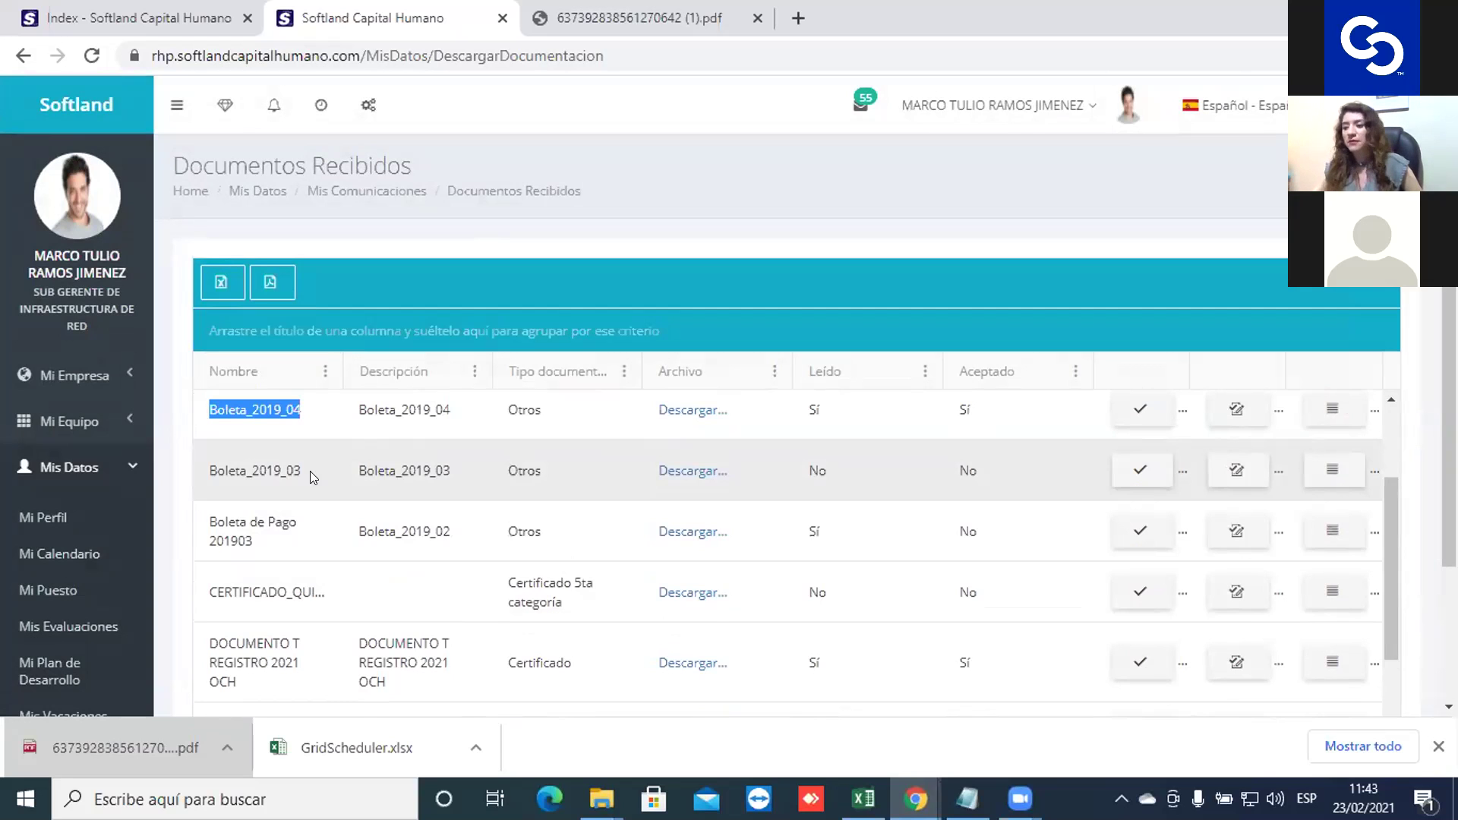
{"action": "scroll", "coordinate": [477, 505], "scroll_direction": "up", "scroll_amount": 1}
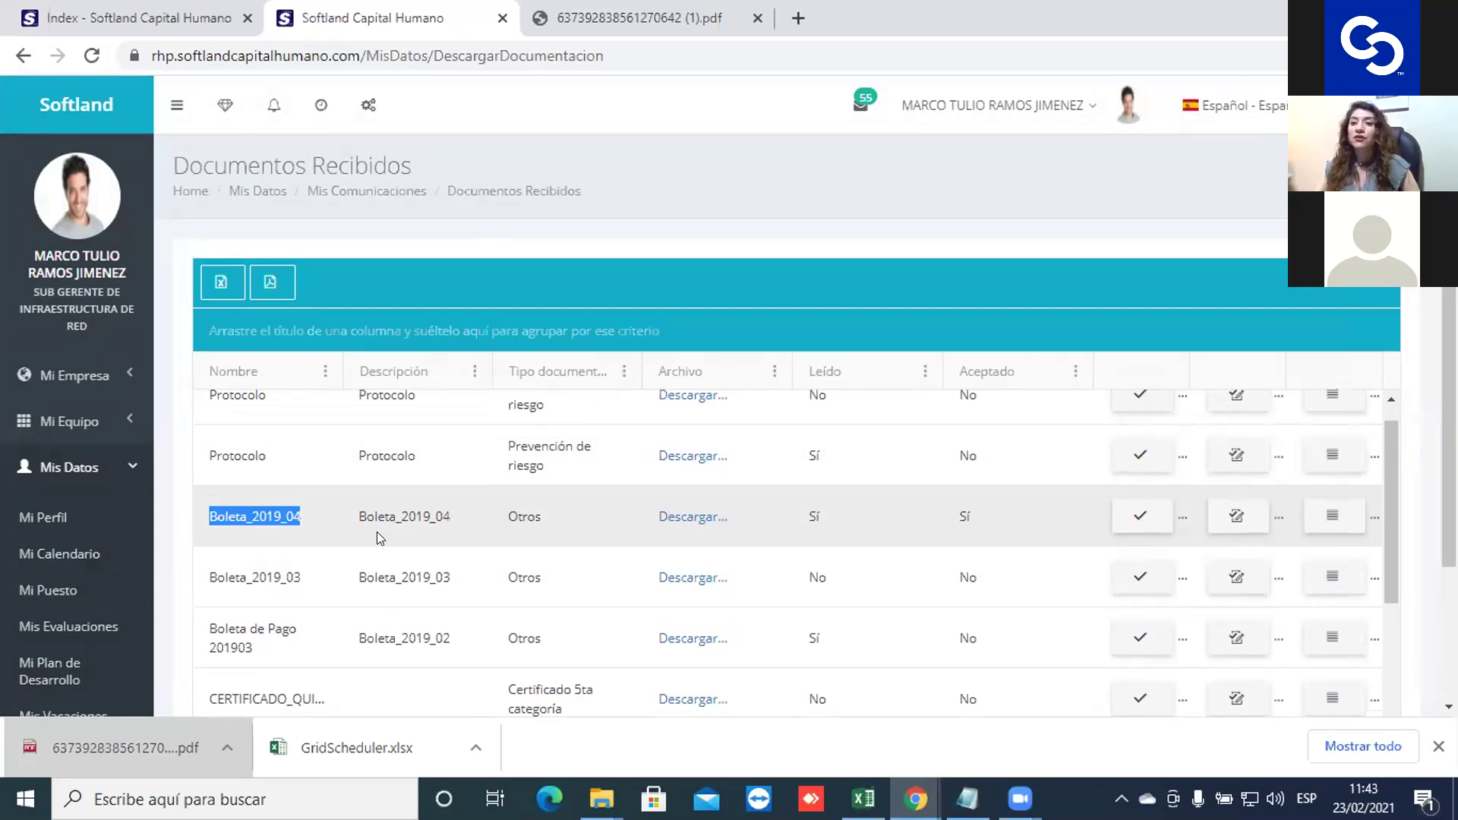
Switch to the recruitment portal, view the candidate's profile options and close them.
{"action": "key", "text": "ctrl+shift+Tab"}
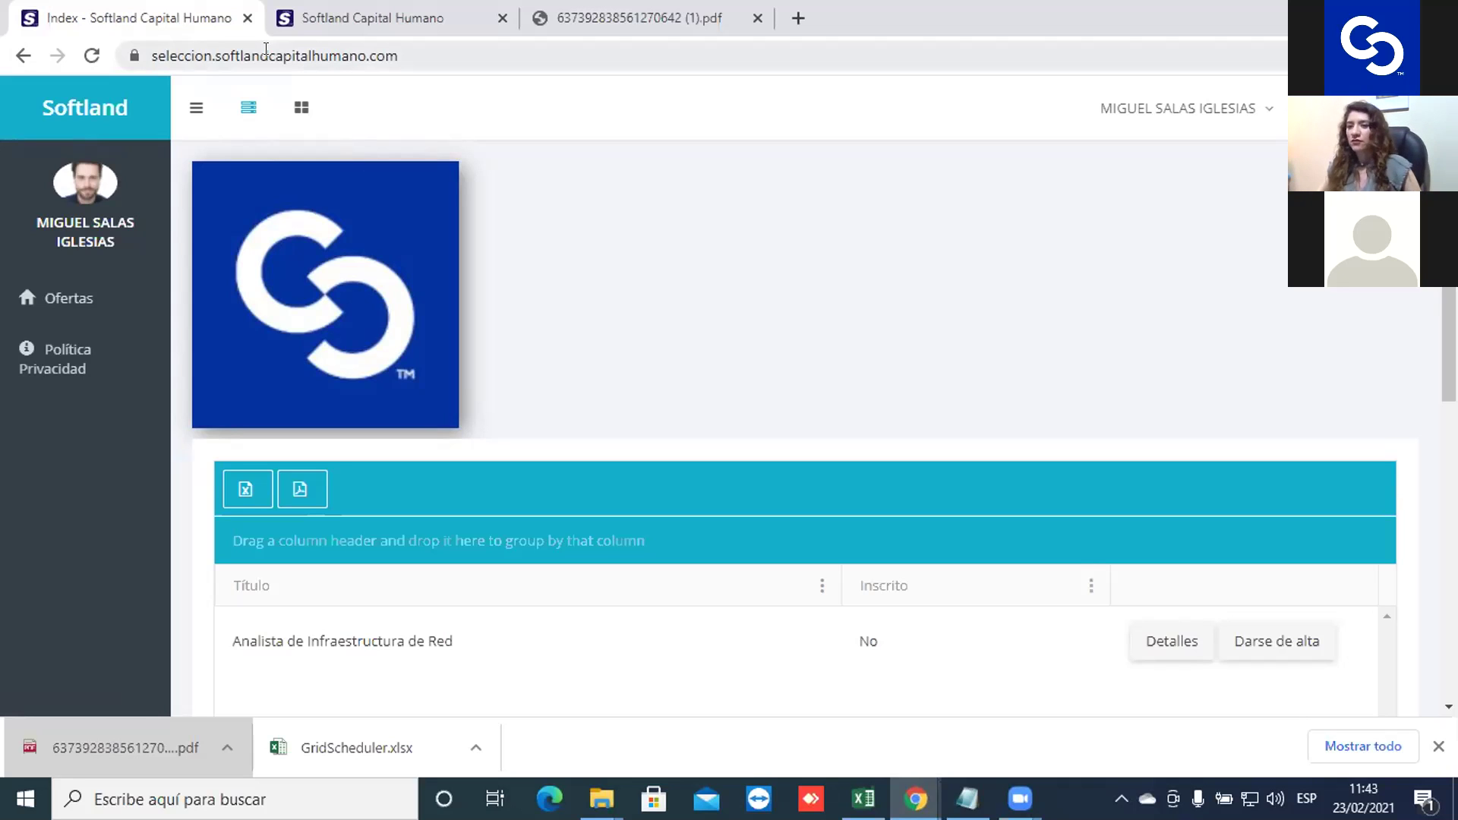
{"action": "left_click", "coordinate": [84, 190]}
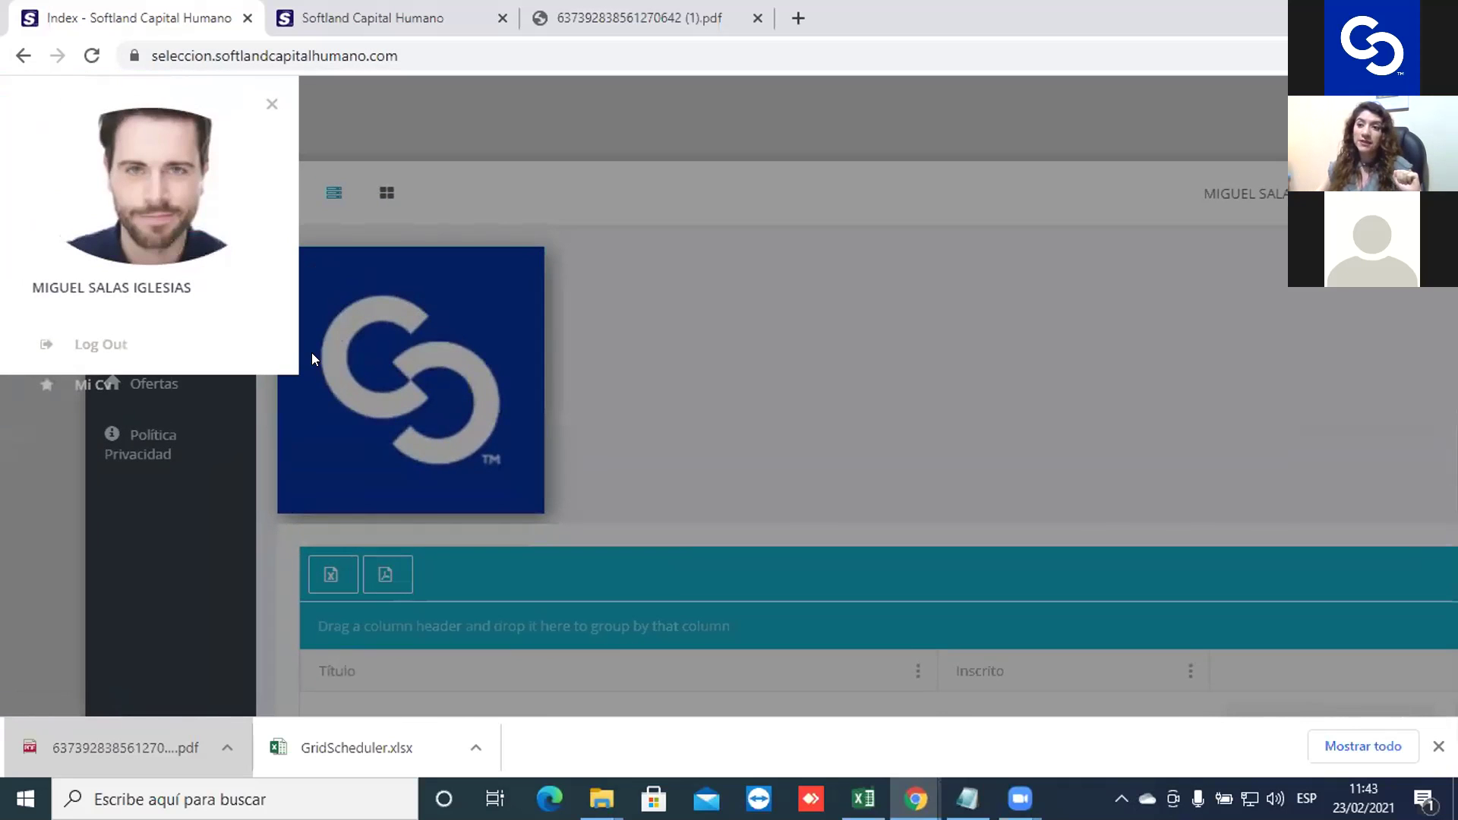
{"action": "left_click", "coordinate": [270, 105]}
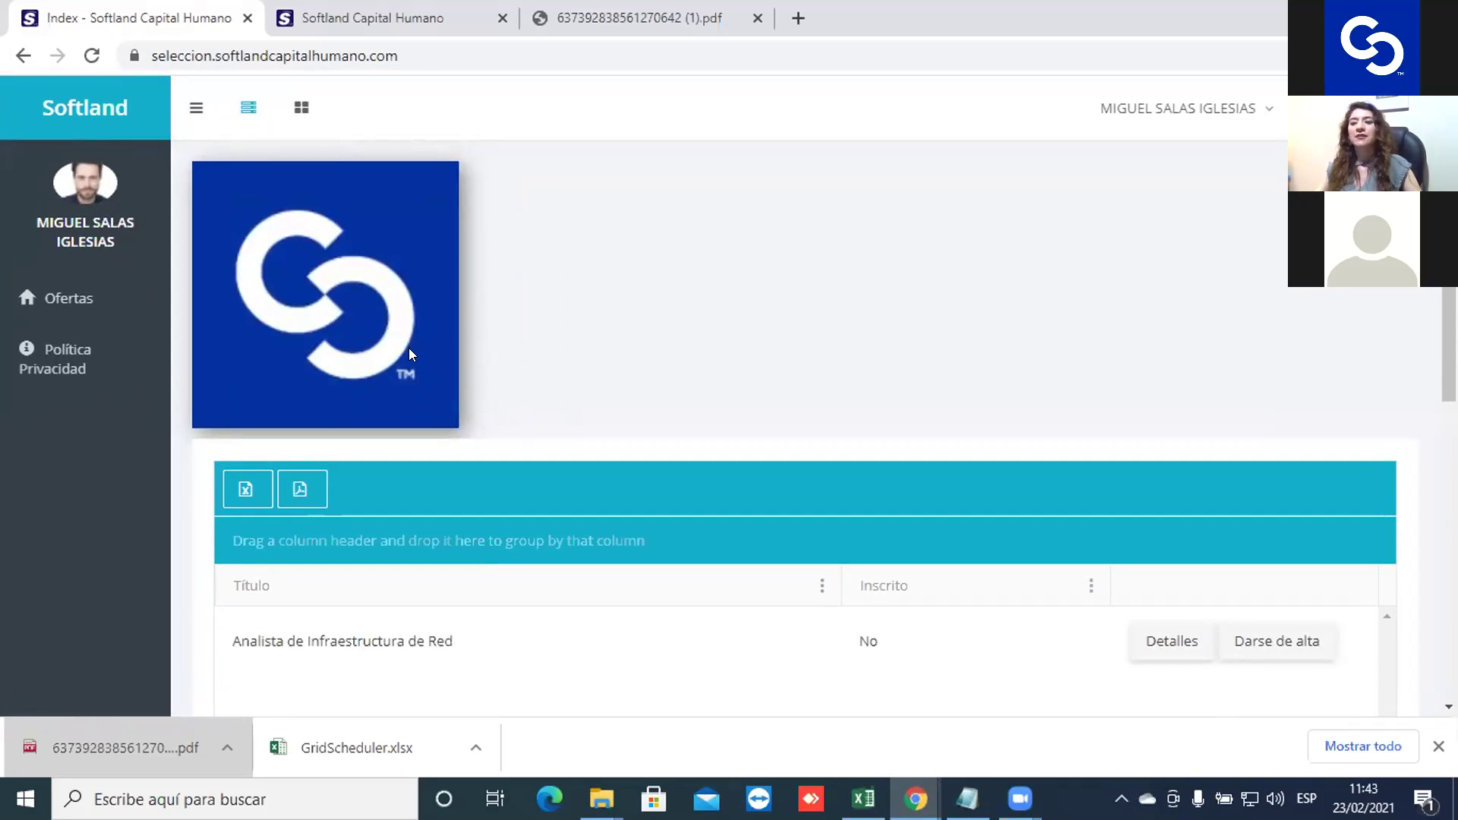
View the details of the "Analista de Infraestructura de Red" job offer and close them.
{"action": "scroll", "coordinate": [1183, 541], "scroll_direction": "down", "scroll_amount": 1}
{"action": "left_click", "coordinate": [1171, 534]}
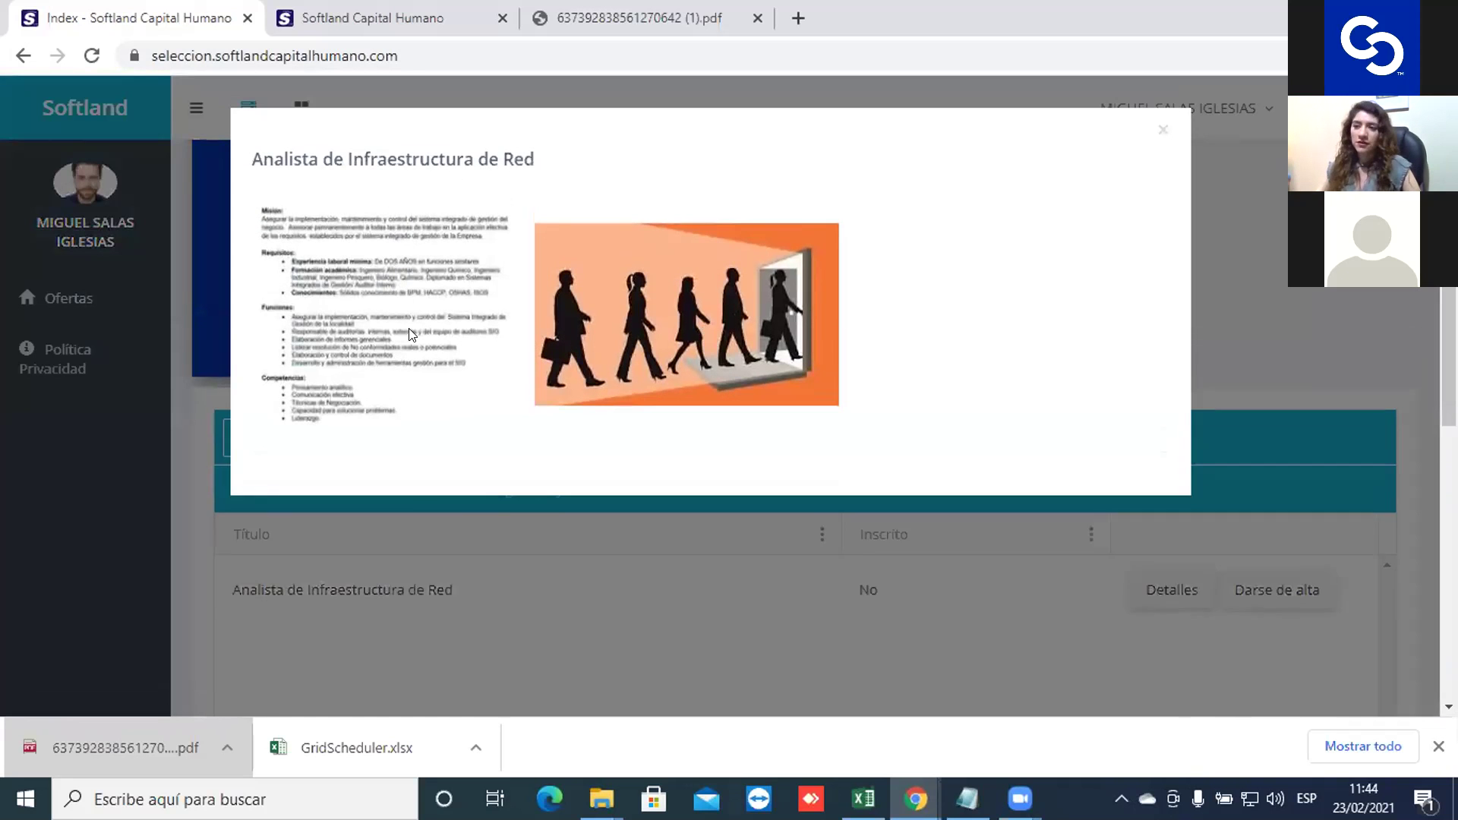
{"action": "left_click", "coordinate": [1164, 133]}
Apply for the "Analista de Infraestructura de Red" offer, answering San Isidro as current location and SÍ for similar experience, and submit the pre-selection test.
{"action": "left_click", "coordinate": [1231, 637]}
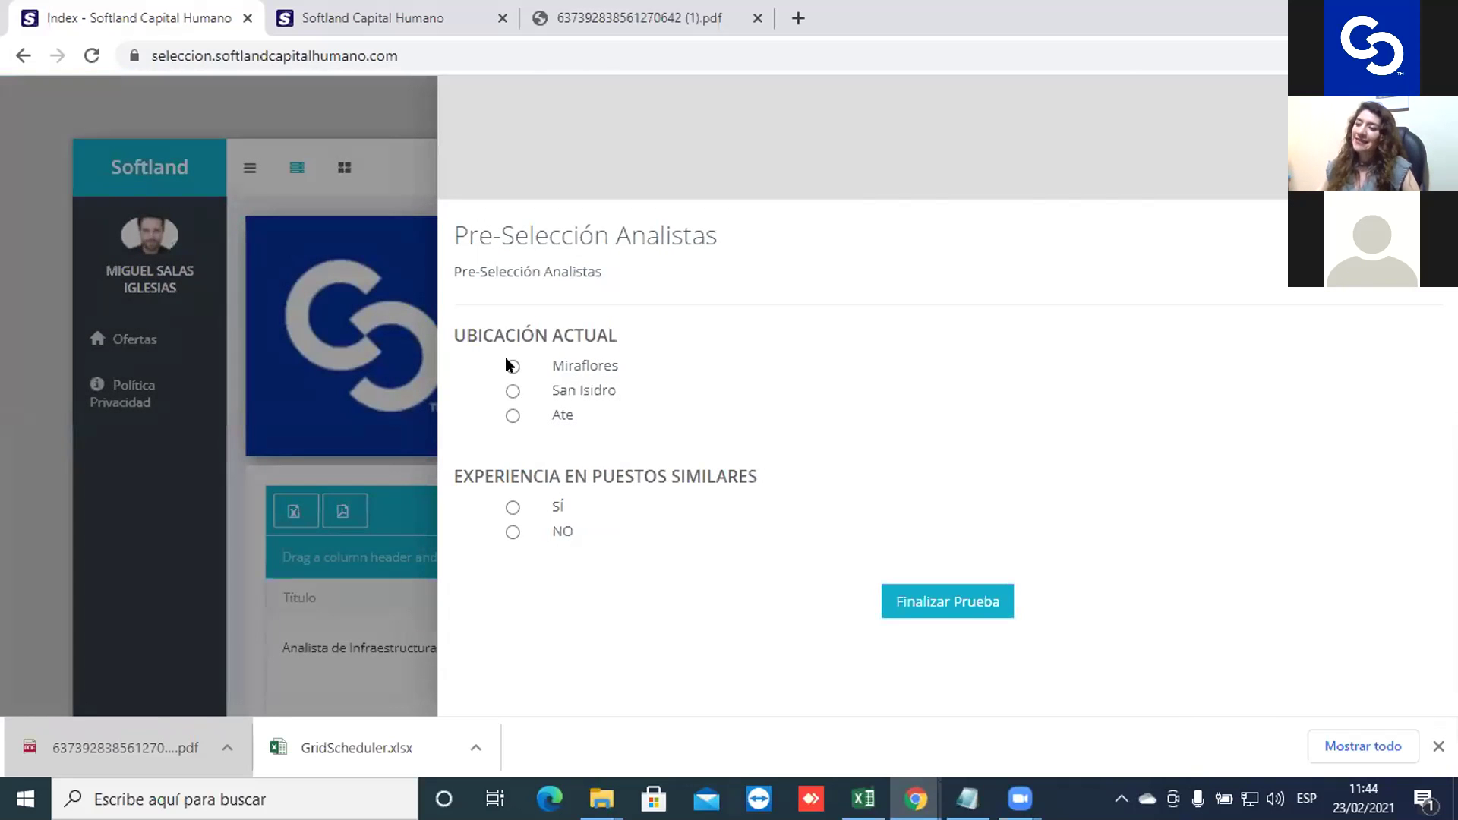
{"action": "left_click", "coordinate": [512, 391]}
{"action": "left_click", "coordinate": [513, 507]}
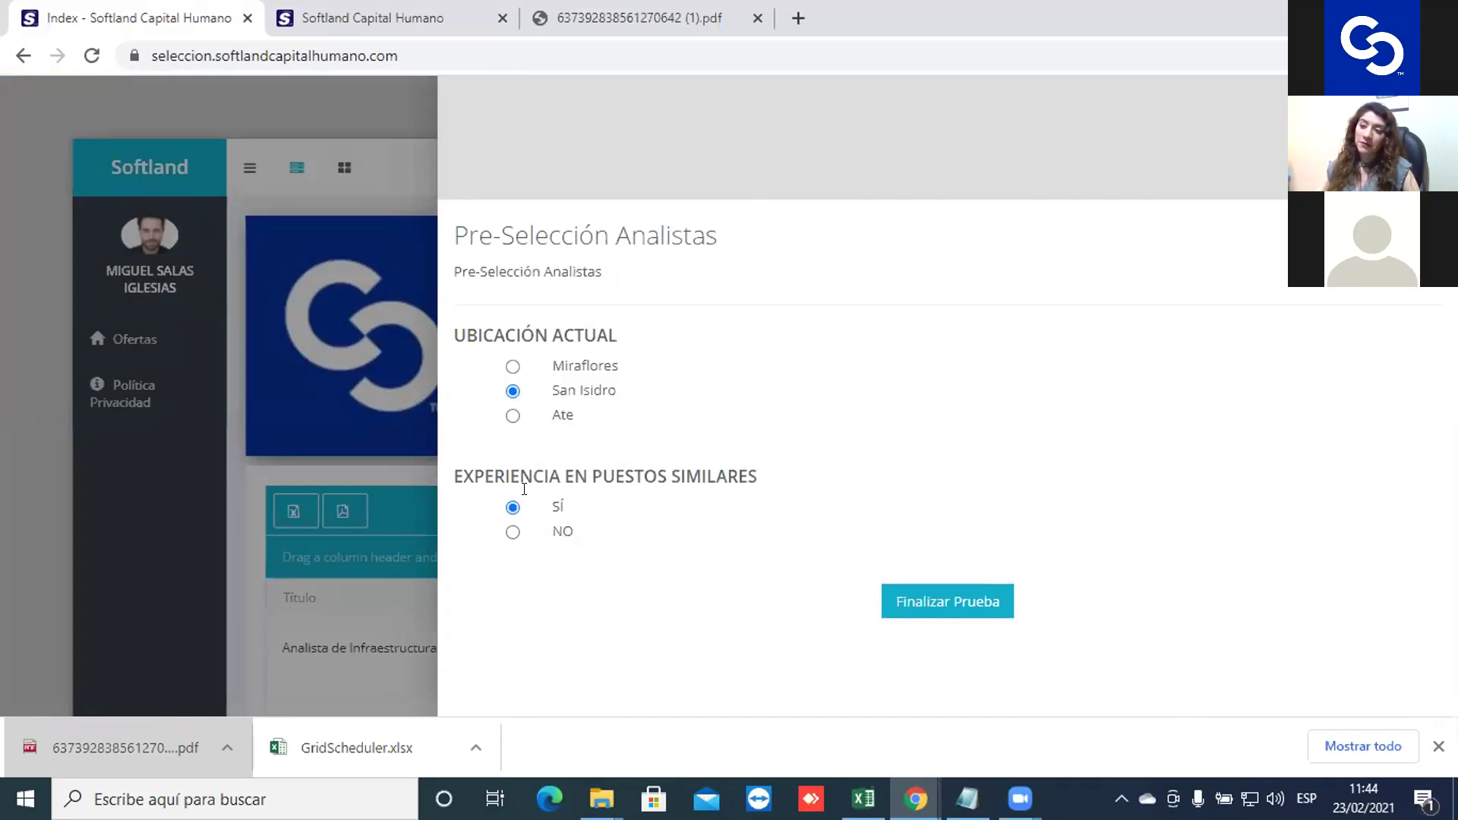
{"action": "left_click", "coordinate": [952, 606]}
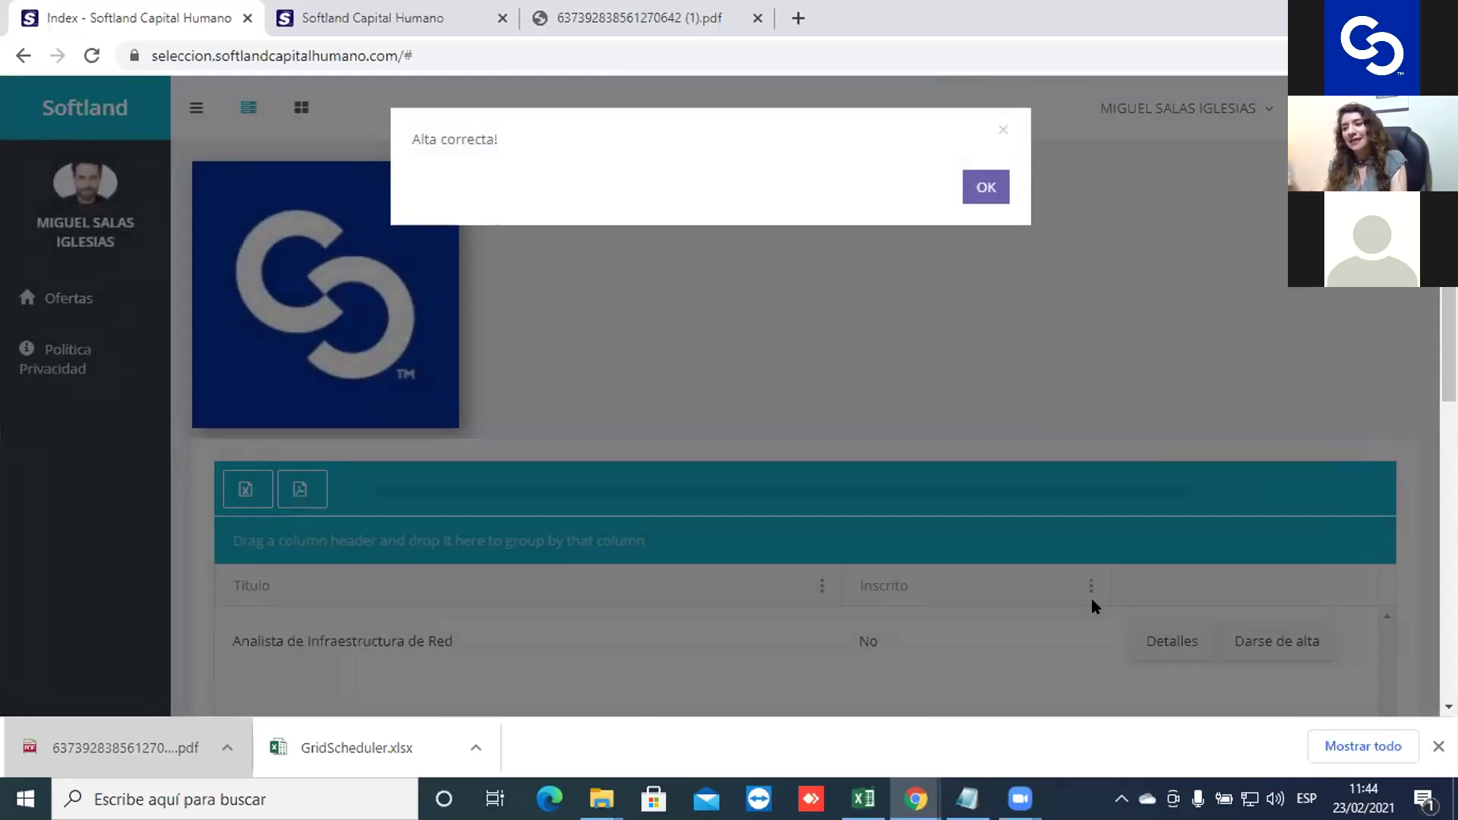
{"action": "left_click", "coordinate": [985, 192]}
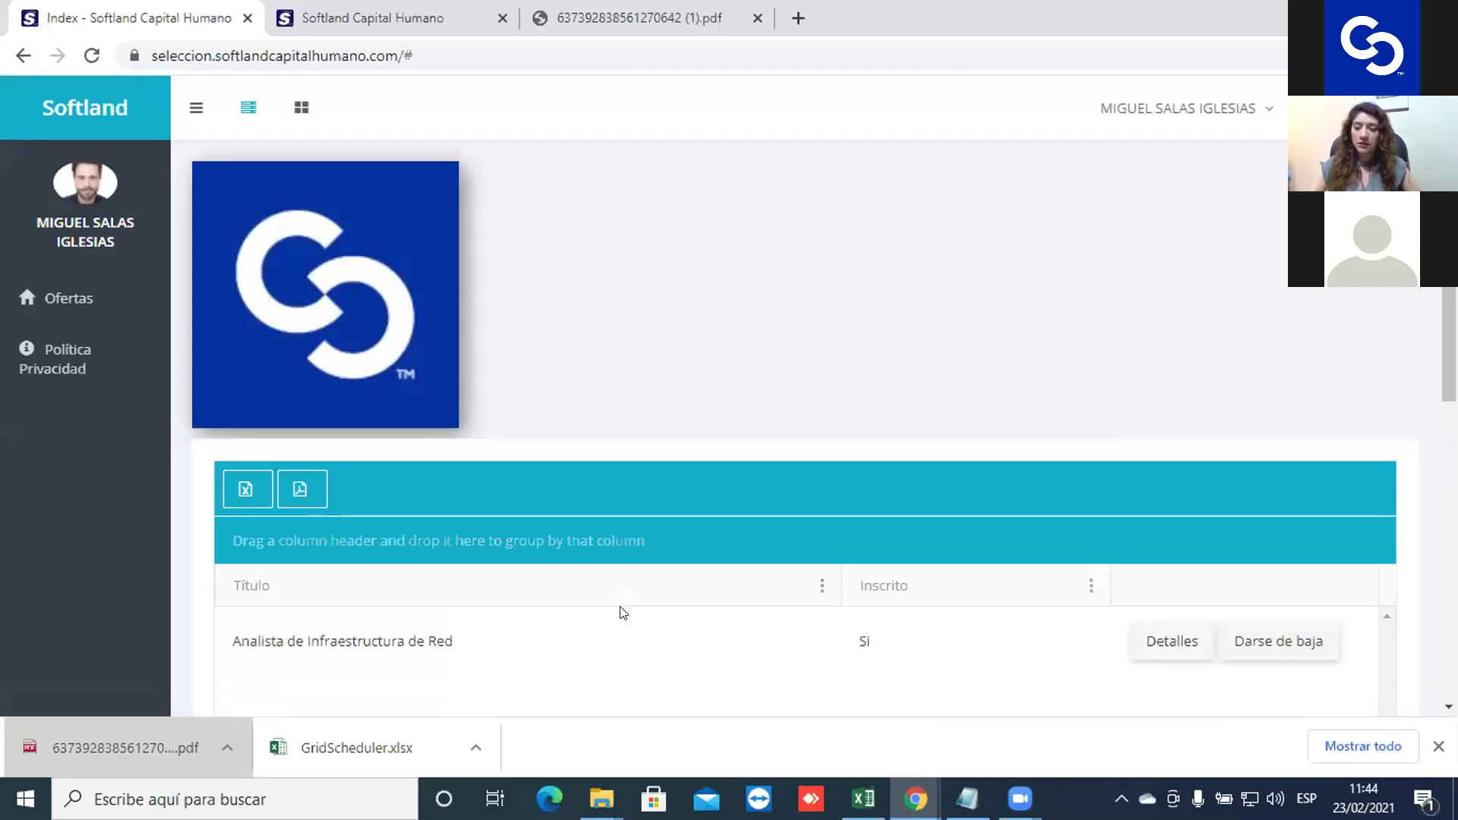
Switch to the HR portal and open the Selección module's general candidates list to review the candidates and their curriculum and documentation options.
{"action": "left_click", "coordinate": [384, 18]}
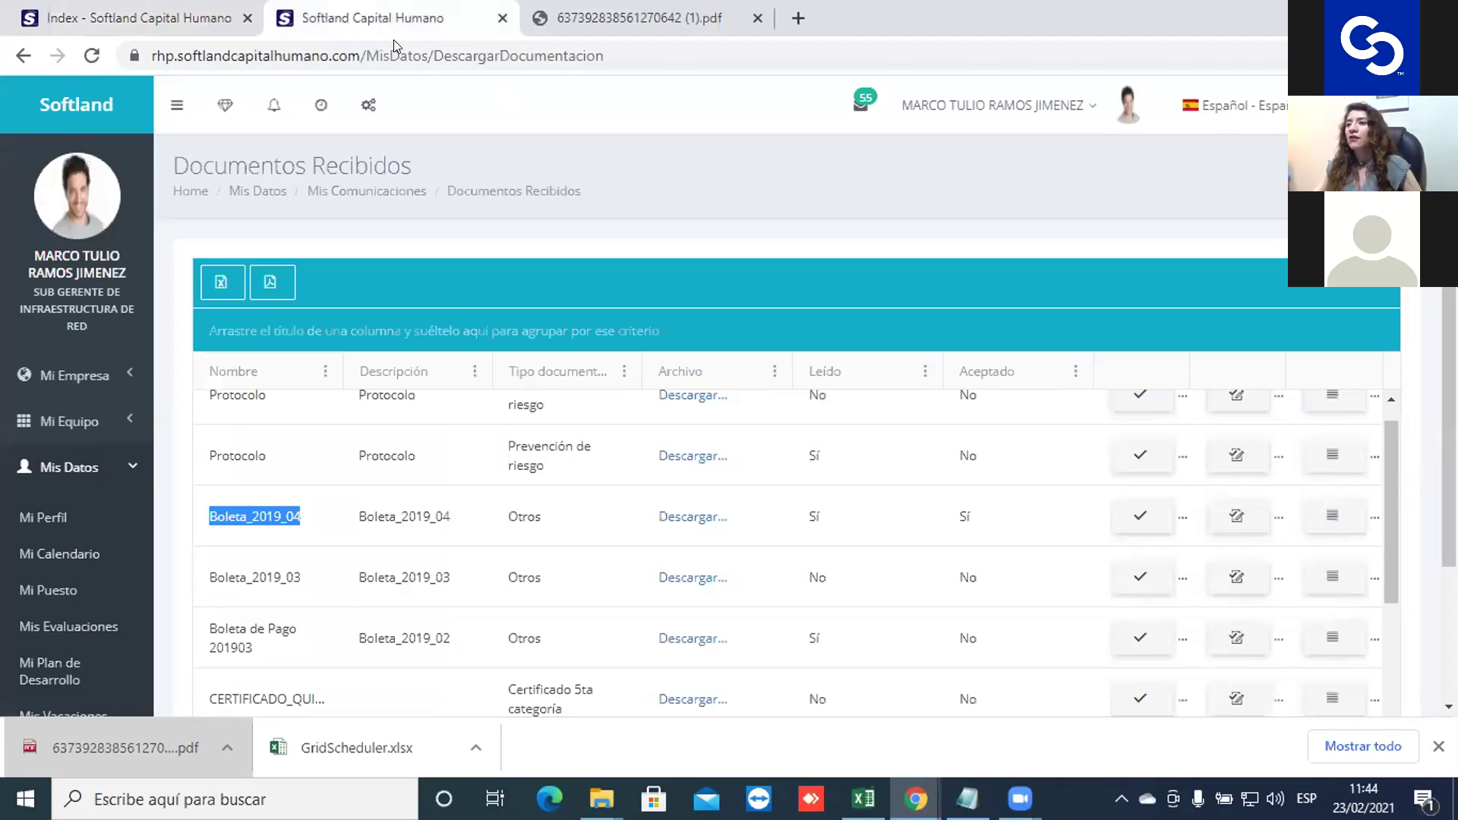
{"action": "left_click", "coordinate": [107, 467]}
{"action": "scroll", "coordinate": [144, 357], "scroll_direction": "down", "scroll_amount": 1}
{"action": "scroll", "coordinate": [144, 364], "scroll_direction": "down", "scroll_amount": 3}
{"action": "left_click", "coordinate": [69, 397]}
{"action": "scroll", "coordinate": [81, 608], "scroll_direction": "down", "scroll_amount": 5}
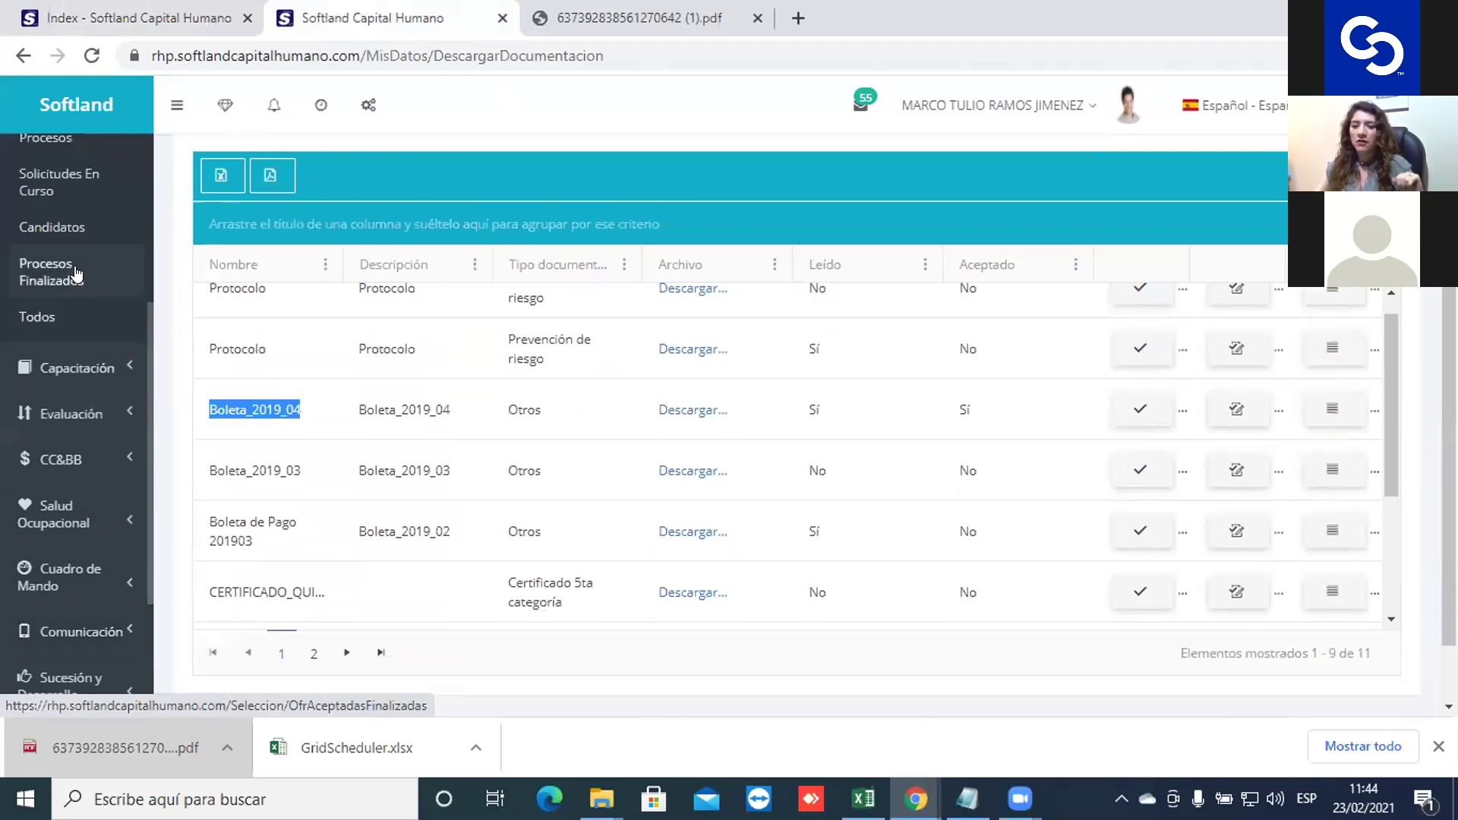
{"action": "scroll", "coordinate": [72, 276], "scroll_direction": "up", "scroll_amount": 5}
{"action": "left_click", "coordinate": [61, 560]}
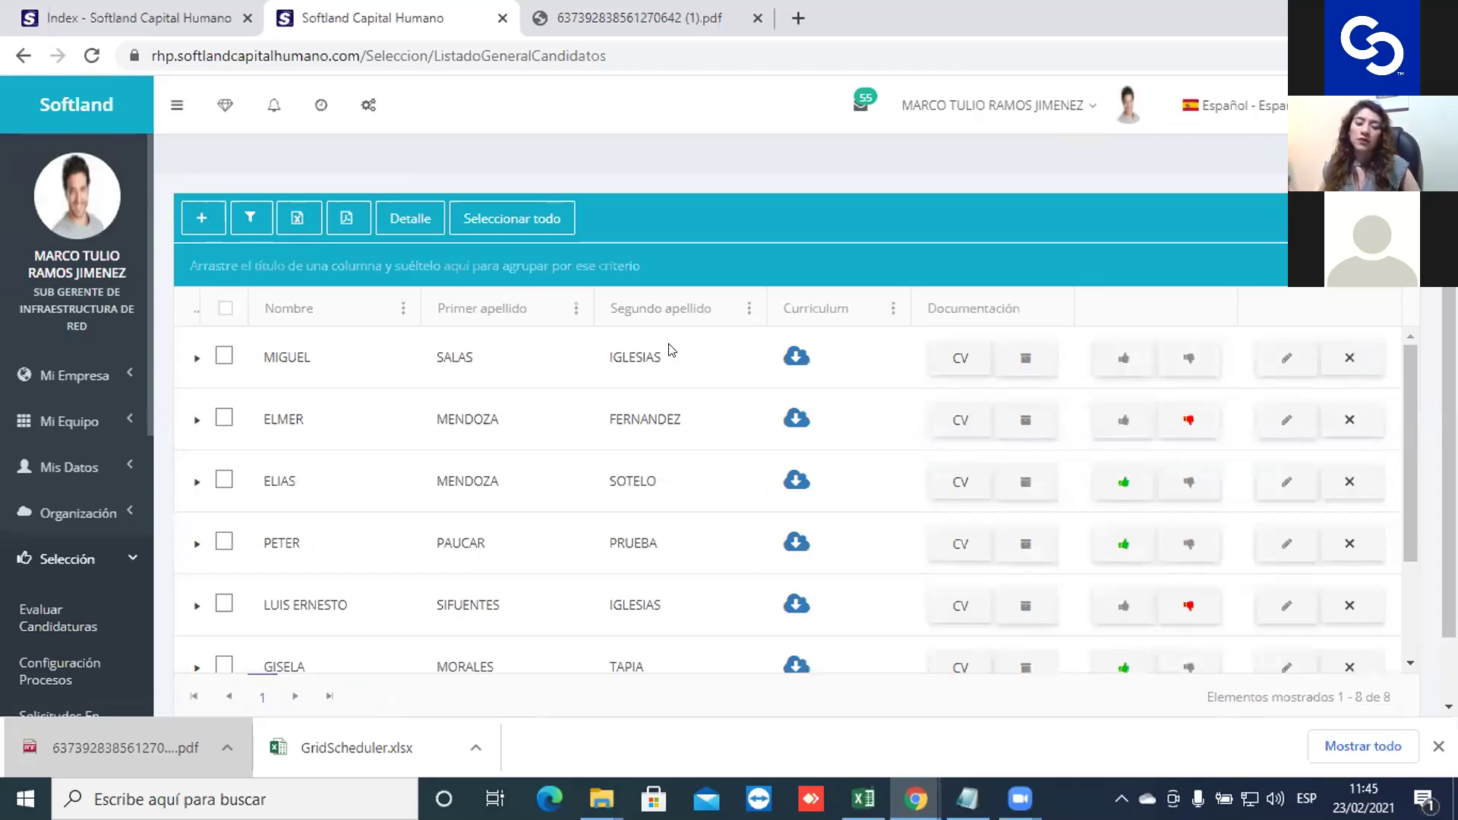
{"action": "scroll", "coordinate": [617, 408], "scroll_direction": "down", "scroll_amount": 2}
{"action": "scroll", "coordinate": [768, 420], "scroll_direction": "up", "scroll_amount": 2}
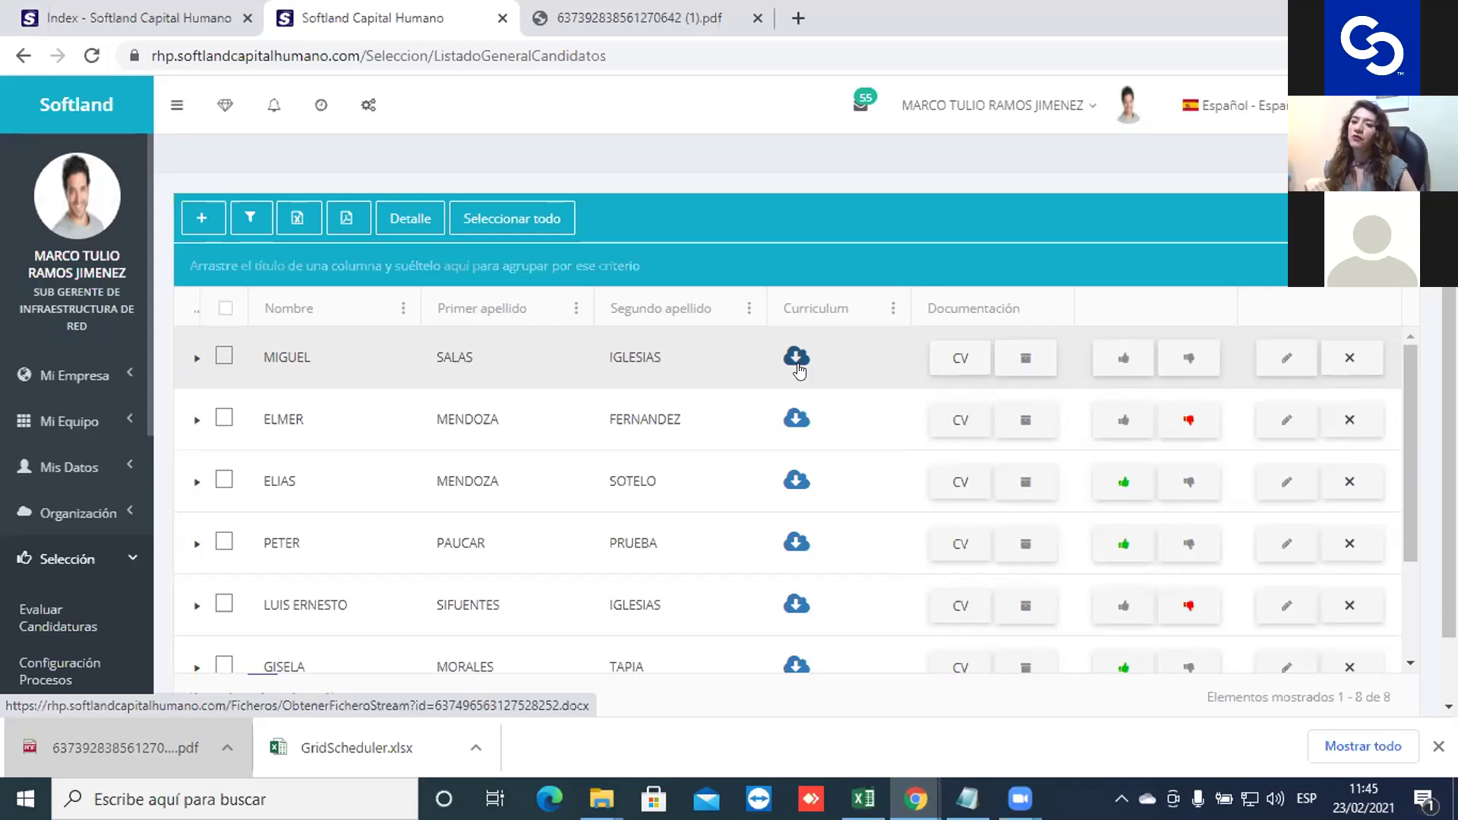
Collapse the Selección section and look through the remaining modules in the navigation.
{"action": "left_click", "coordinate": [94, 560]}
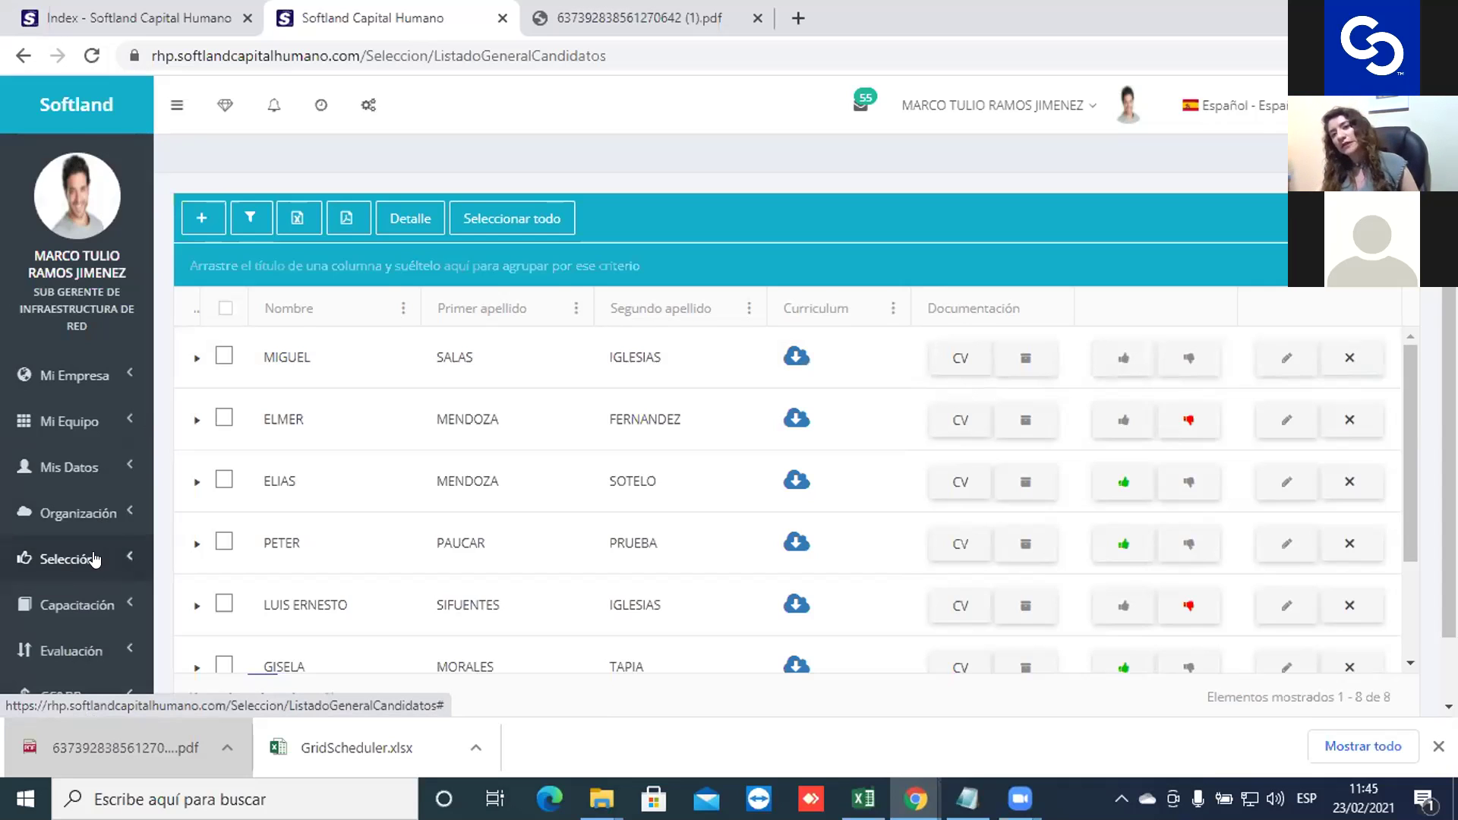
{"action": "scroll", "coordinate": [94, 559], "scroll_direction": "down", "scroll_amount": 5}
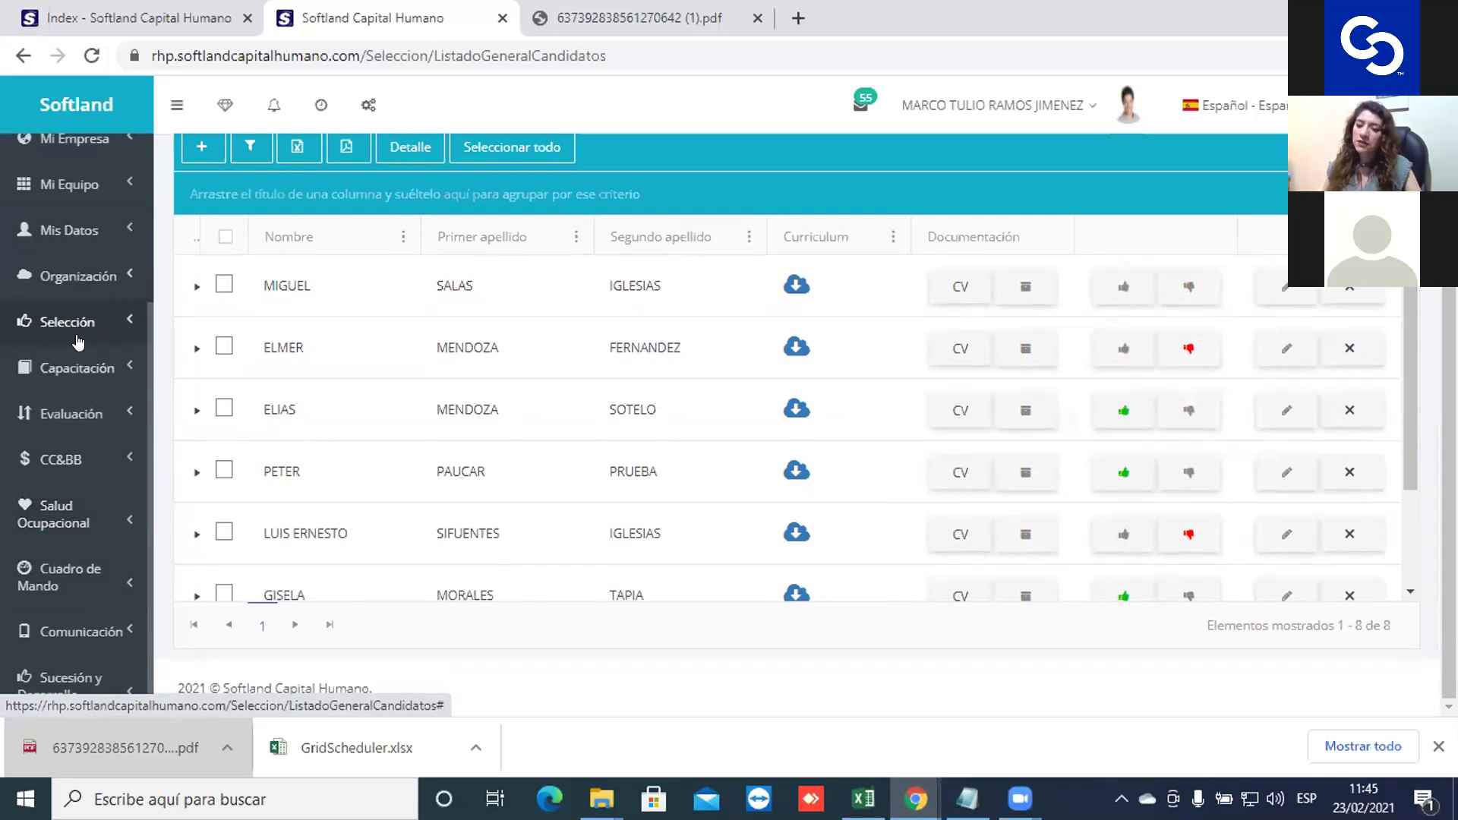